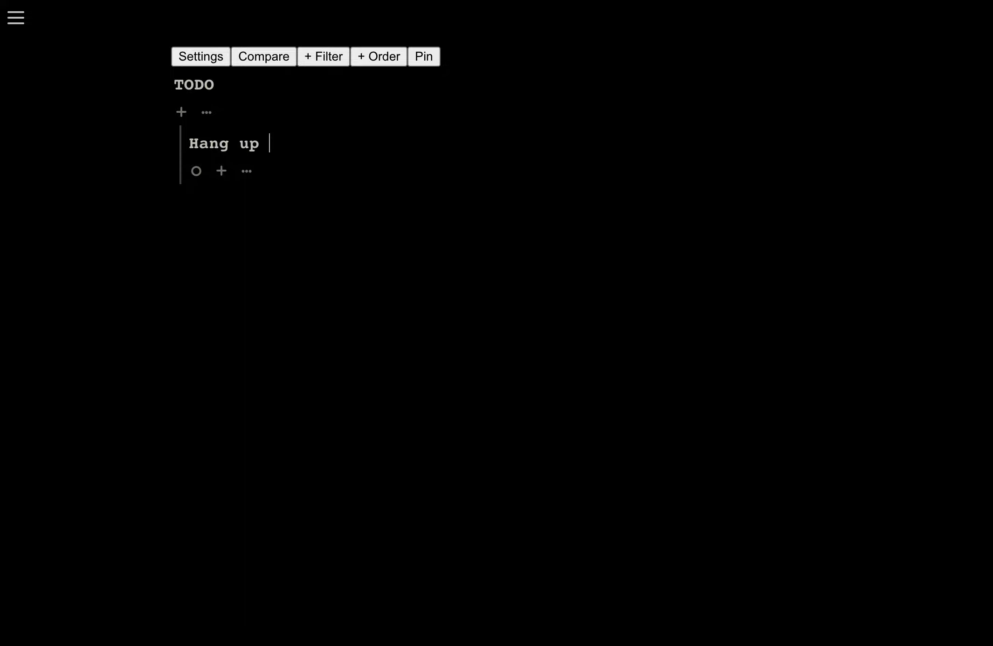
Step: Complete the first TODO note as "Hang up some art" and add a second note reading "Mow the lawn"
{"action": "type", "text": "some art"}
{"action": "key", "text": "Return"}
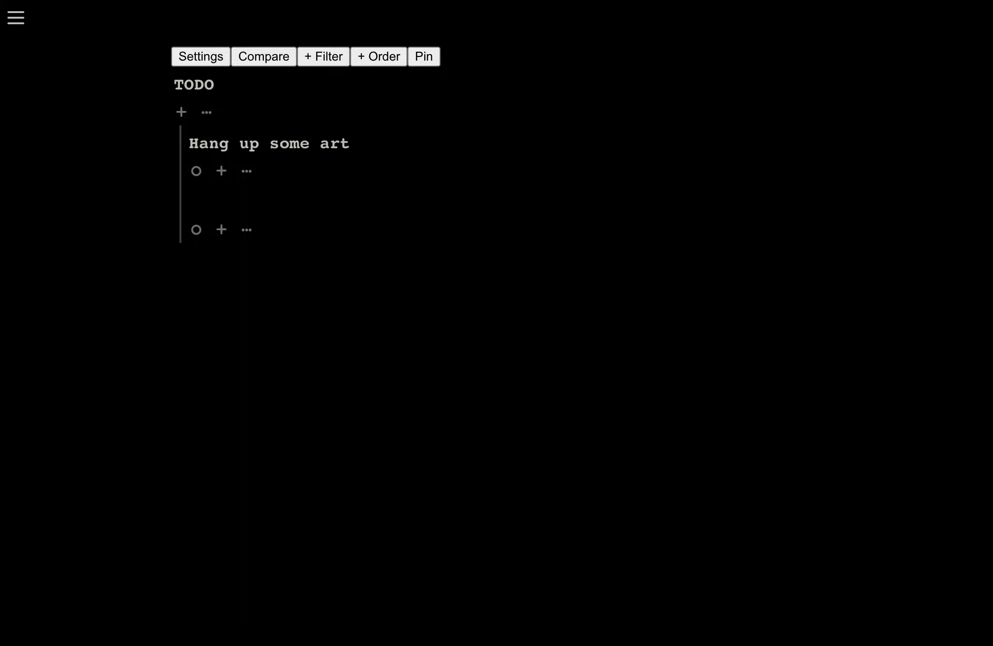
{"action": "type", "text": "Mow The"}
{"action": "key", "text": "BackSpace"}
{"action": "key", "text": "BackSpace"}
{"action": "key", "text": "BackSpace"}
{"action": "key", "text": "BackSpace"}
{"action": "type", "text": "the lawn"}
{"action": "key", "text": "Return"}
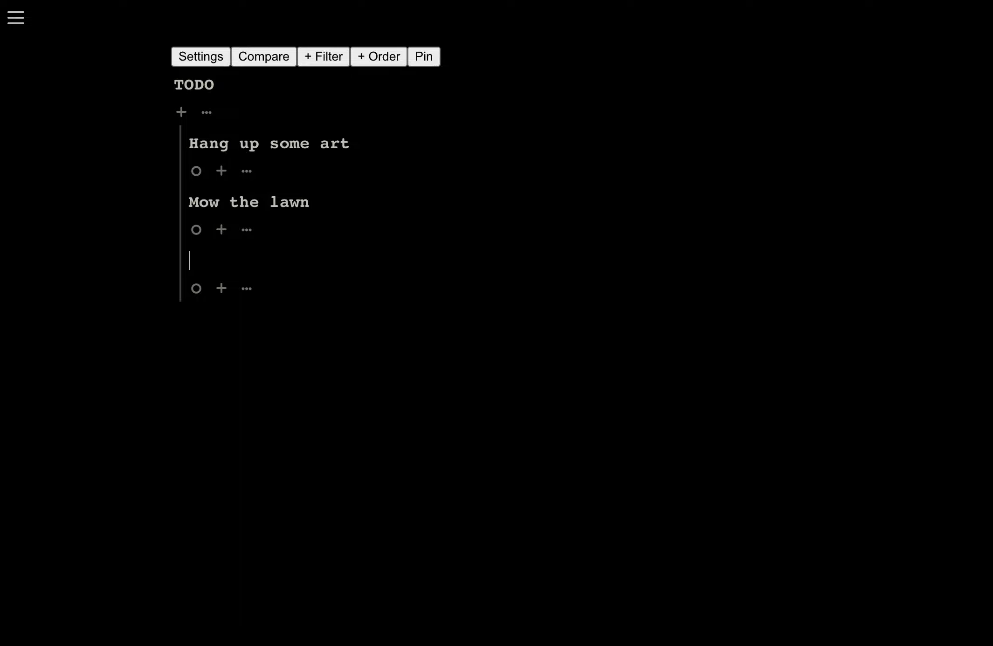
Step: Write the third TODO note as "Get back to" followed by the contact's first name, with a capital G
{"action": "type", "text": "get back to"}
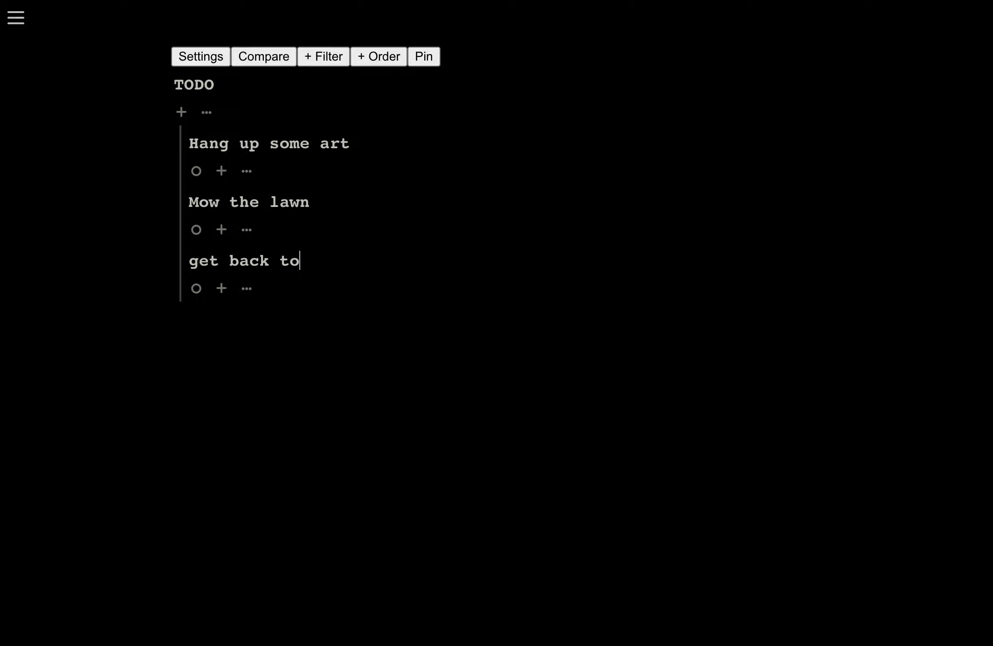
{"action": "type", "text": " Mark"}
{"action": "key", "text": "BackSpace"}
{"action": "type", "text": "G"}
Step: Change the TODO tag's node type to a Checkbox prop and return to its notes
{"action": "left_click", "coordinate": [190, 61]}
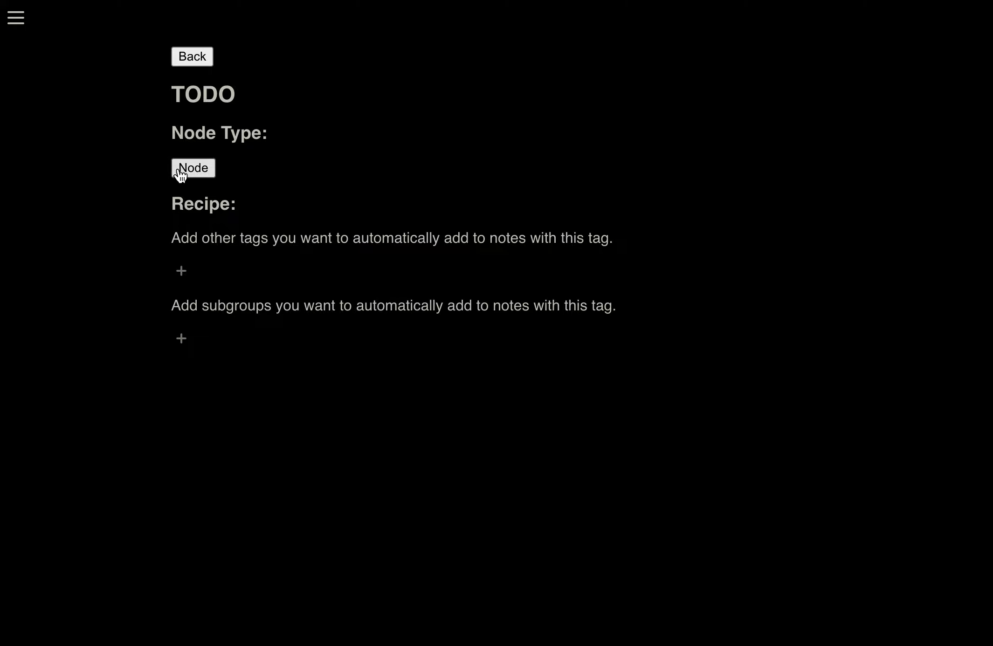
{"action": "left_click", "coordinate": [201, 173]}
{"action": "left_click", "coordinate": [205, 187]}
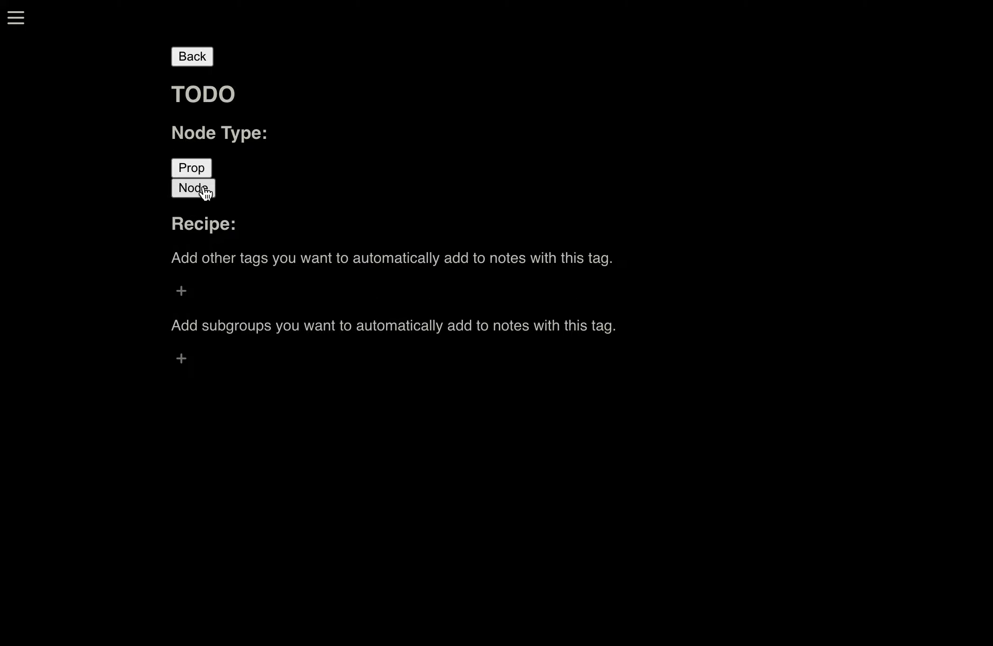
{"action": "left_click", "coordinate": [203, 189]}
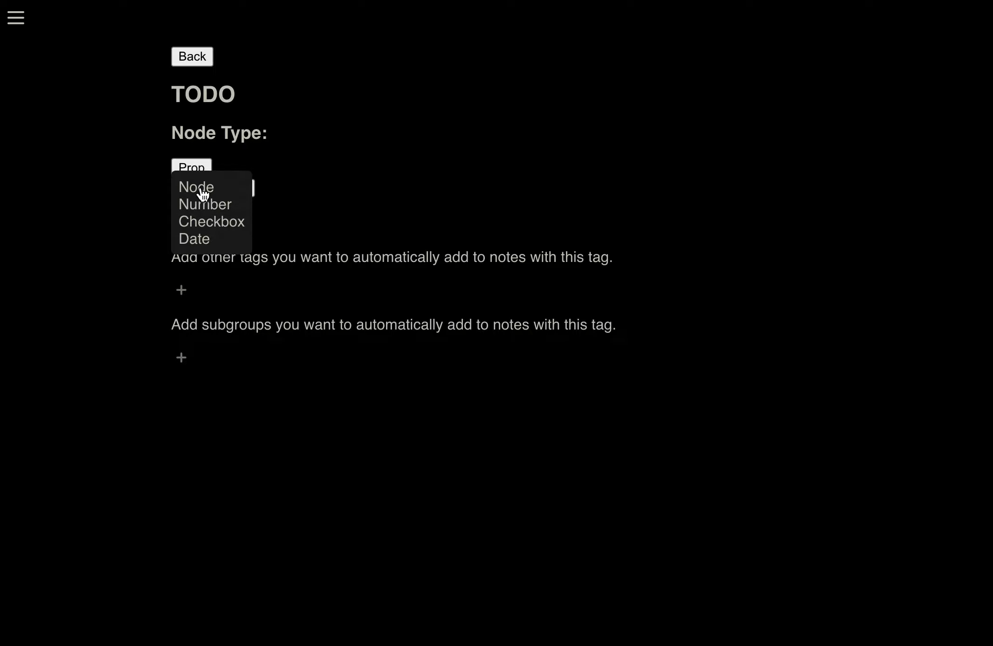
{"action": "left_click", "coordinate": [214, 223]}
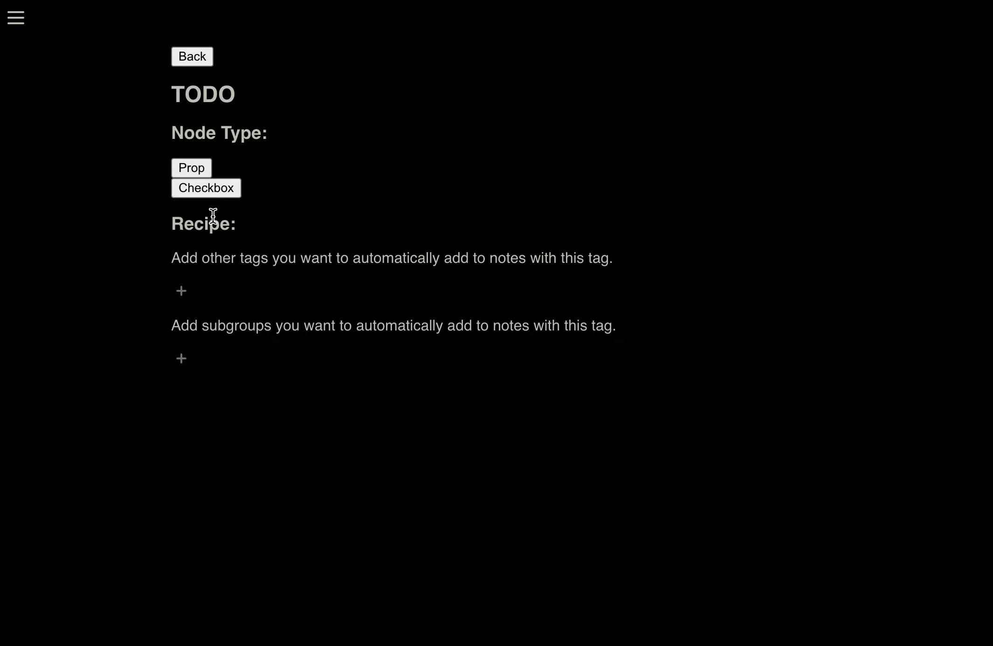
{"action": "left_click", "coordinate": [200, 58]}
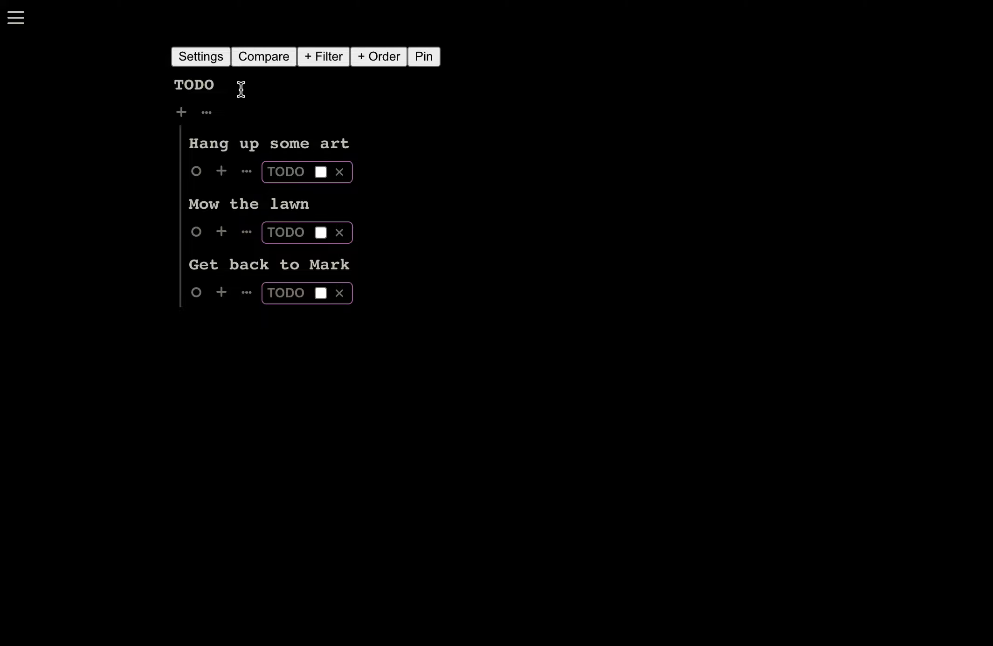
Step: Check off "Mow the lawn" and filter the list to exclude notes whose TODO checkbox is checked
{"action": "left_click", "coordinate": [320, 230]}
{"action": "left_click", "coordinate": [332, 59]}
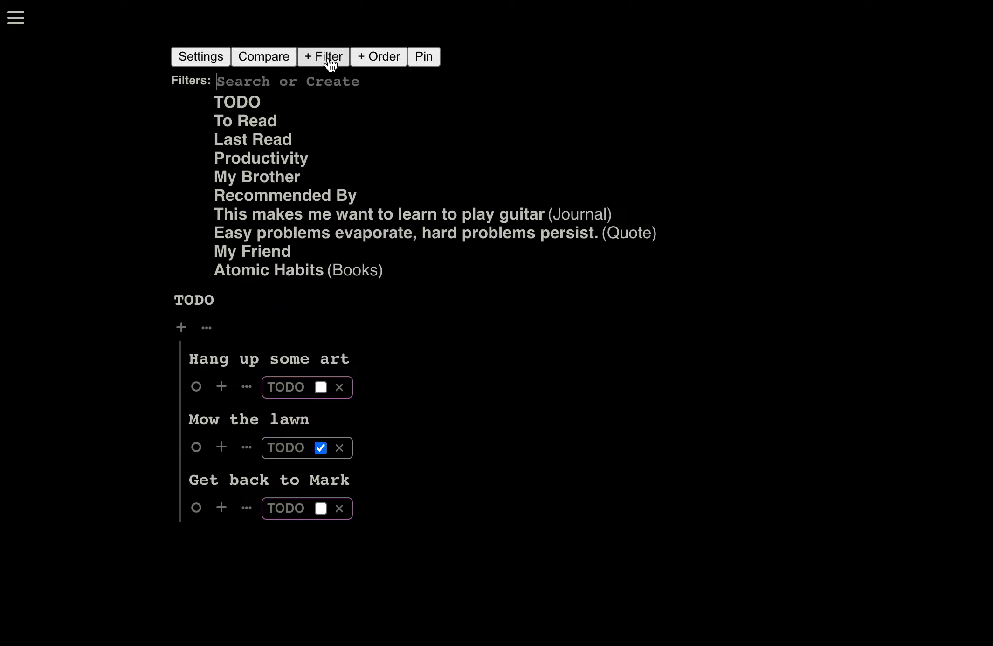
{"action": "left_click", "coordinate": [250, 99]}
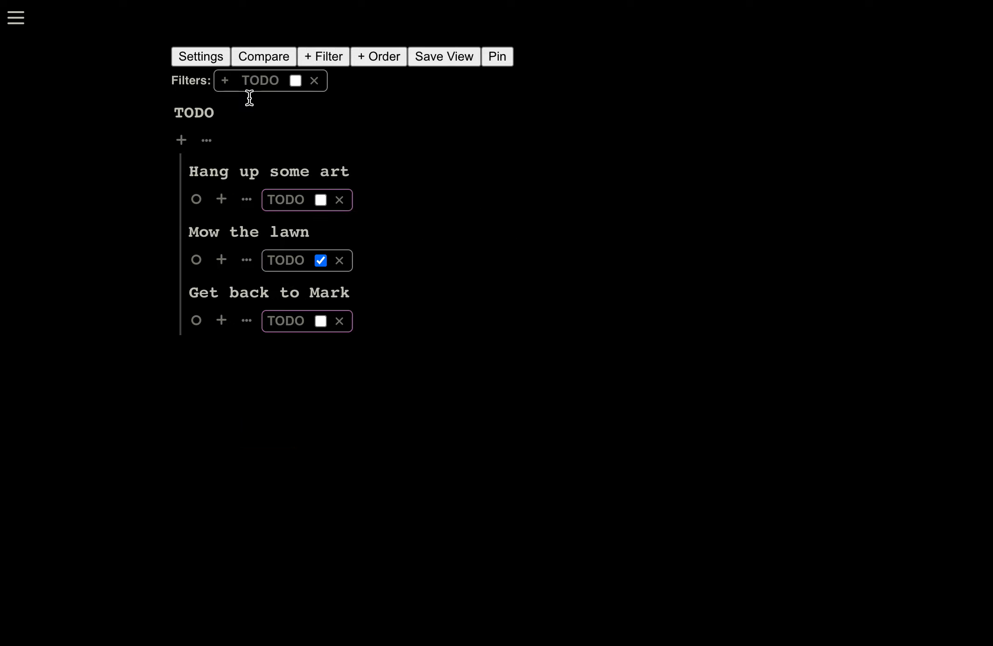
{"action": "left_click", "coordinate": [296, 80]}
{"action": "left_click", "coordinate": [296, 81]}
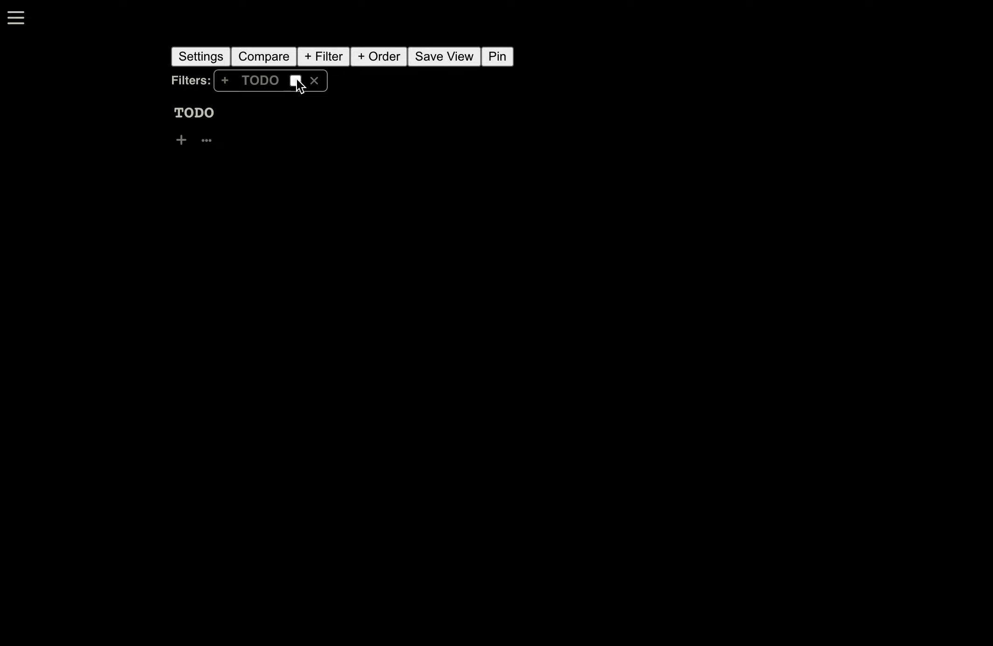
{"action": "left_click", "coordinate": [295, 81]}
{"action": "left_click", "coordinate": [226, 81]}
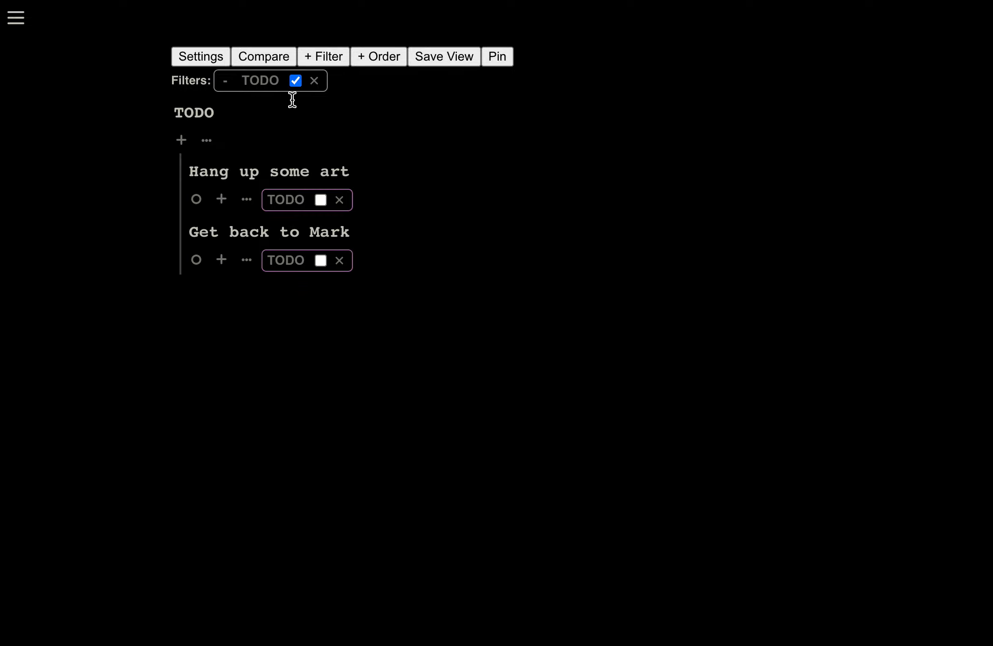
Step: Save the filtered view and check off "Hang up some art"
{"action": "left_click", "coordinate": [426, 65]}
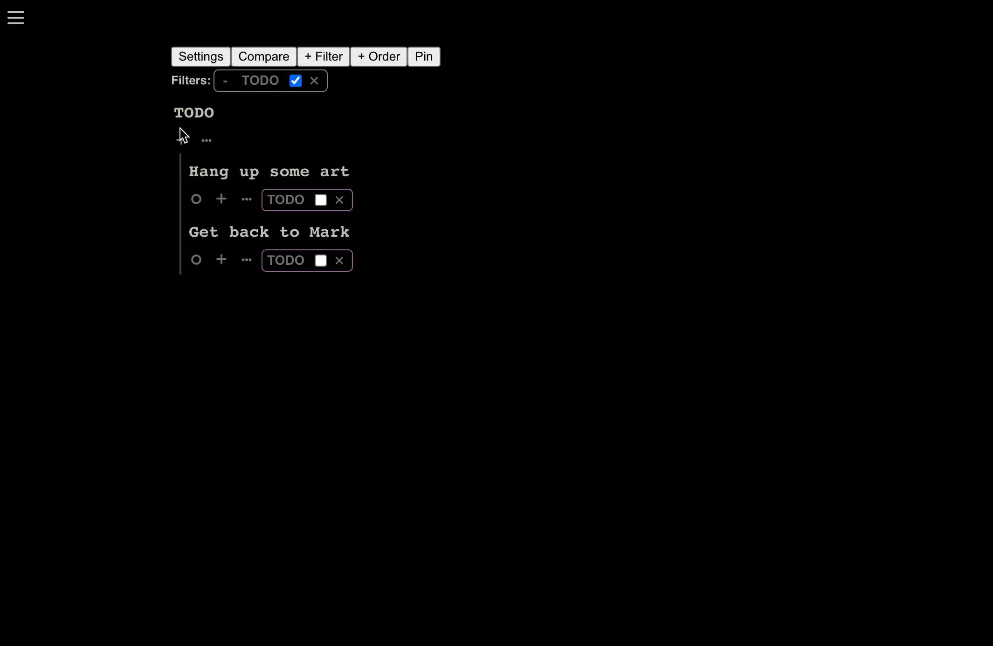
{"action": "left_click", "coordinate": [321, 200]}
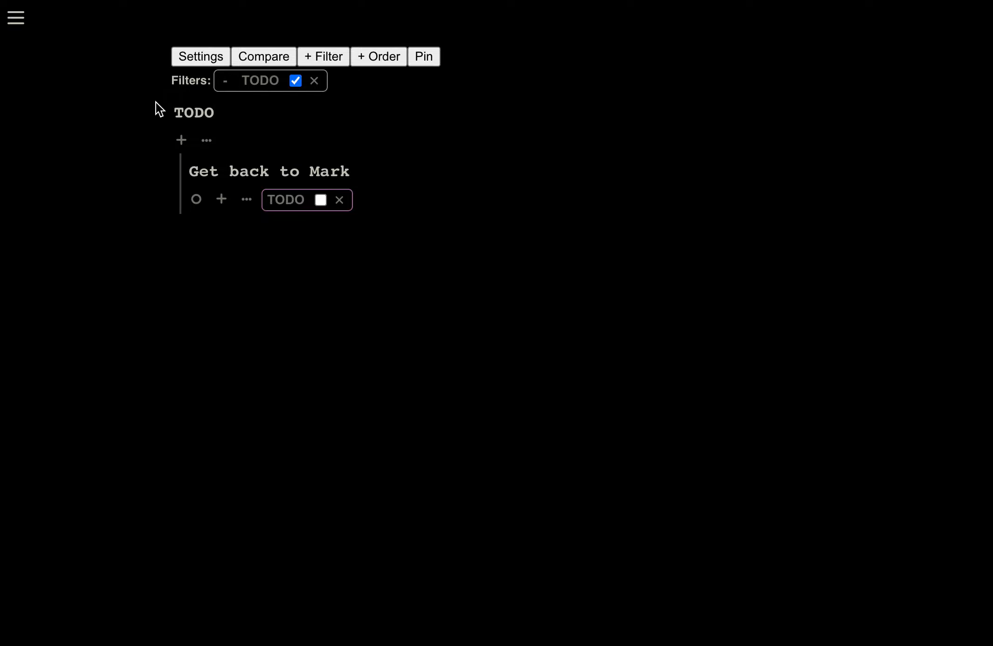
Step: Invert the TODO filter to list completed notes, remove it, and reload the page to restore the saved view
{"action": "left_click", "coordinate": [224, 86]}
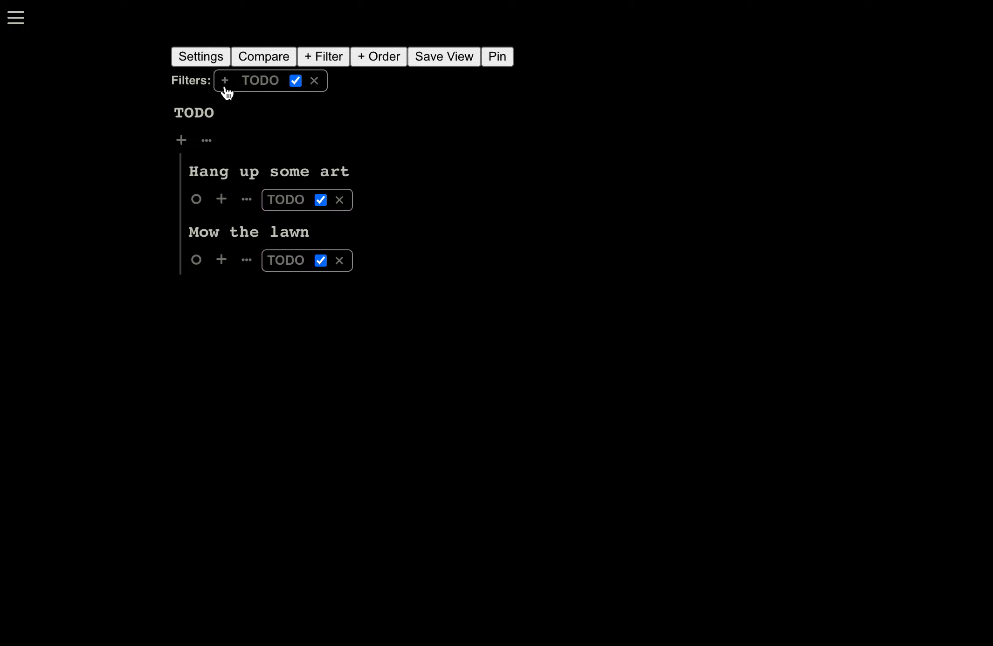
{"action": "left_click", "coordinate": [317, 86]}
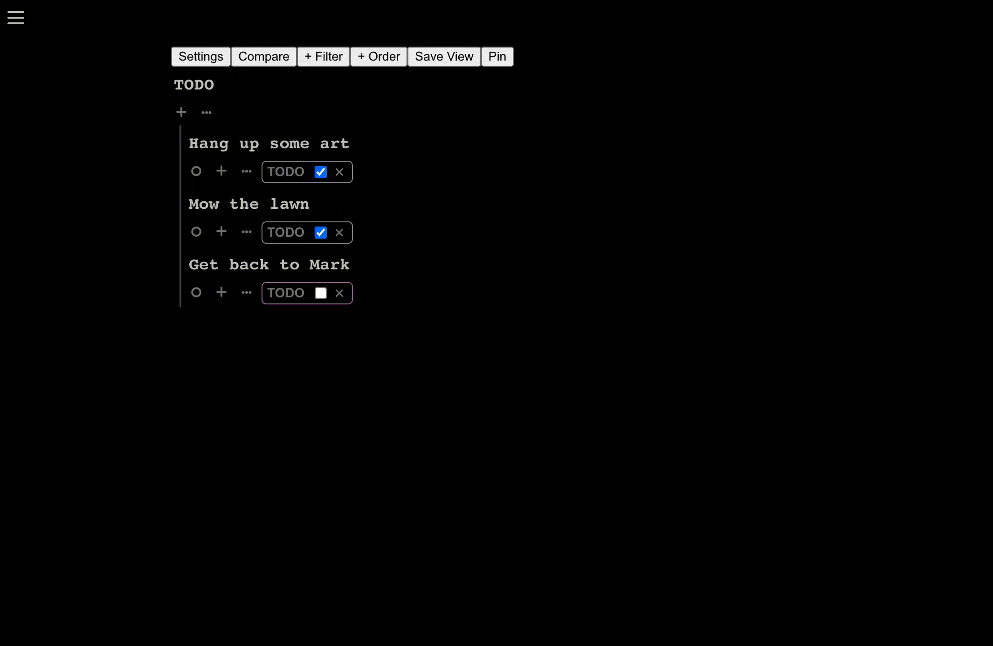
{"action": "key", "text": "super+r"}
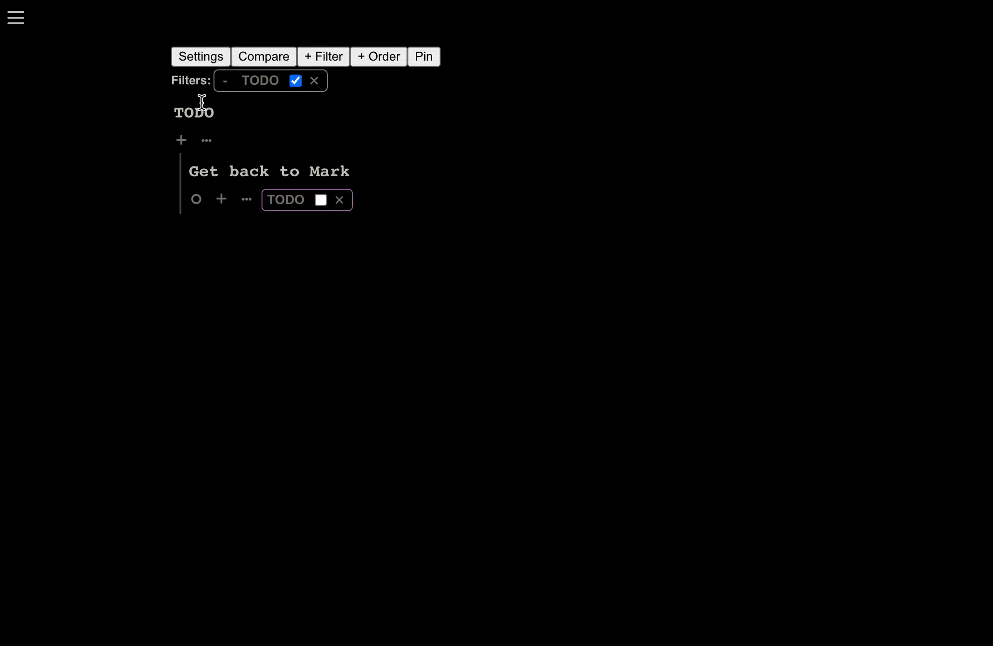
Step: Create a "Personal ToDo" tag on the remaining unchecked note
{"action": "left_click", "coordinate": [223, 199]}
{"action": "type", "text": "Per"}
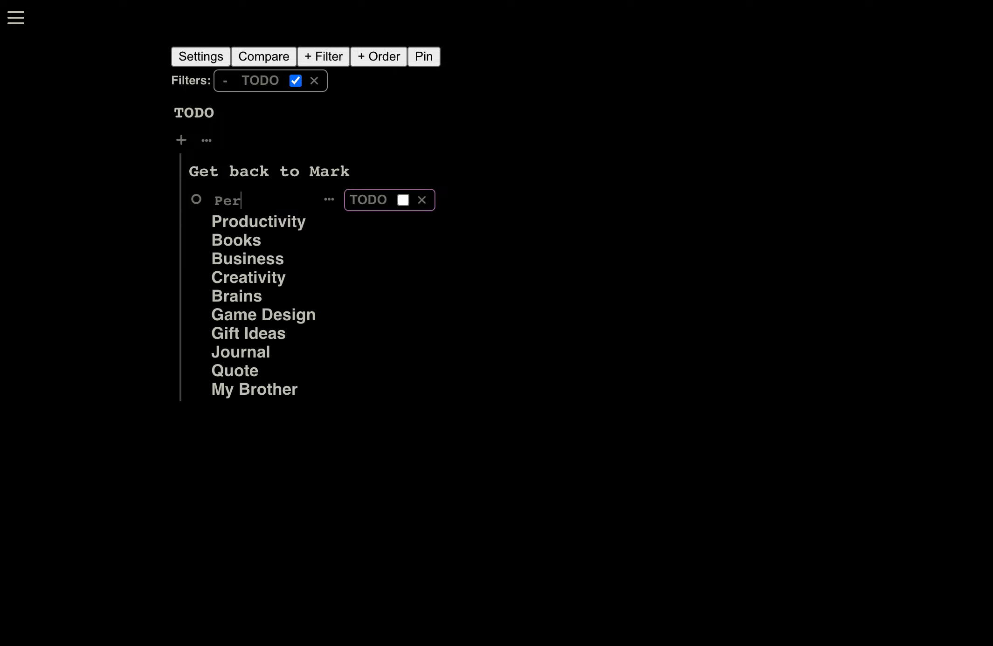
{"action": "type", "text": "sonal ToDO"}
{"action": "key", "text": "BackSpace"}
{"action": "key", "text": "BackSpace"}
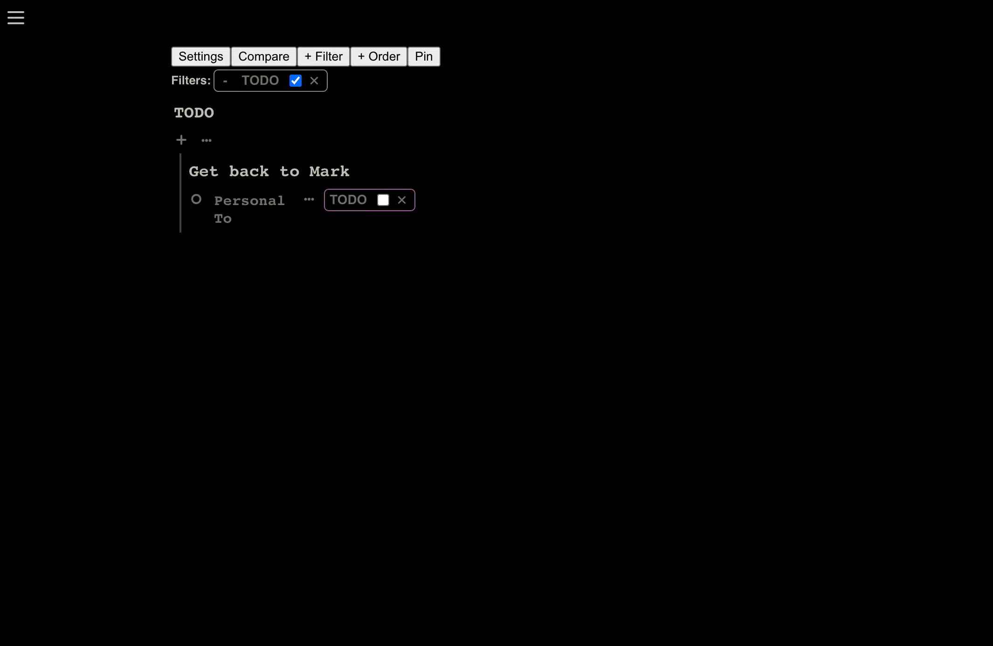
{"action": "type", "text": "Do"}
{"action": "key", "text": "Return"}
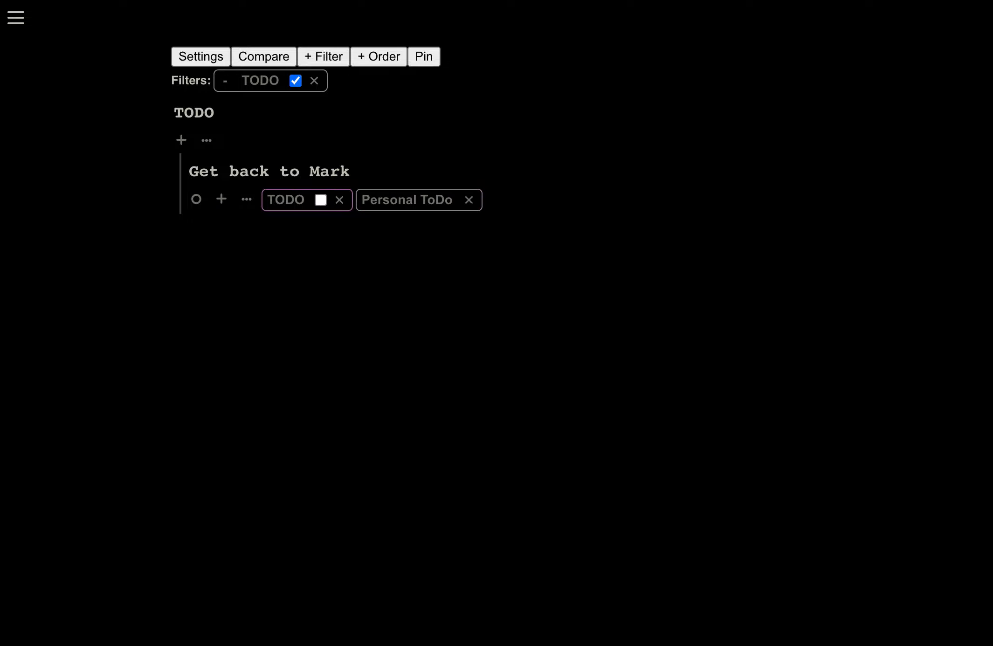
Step: Set the Personal ToDo tag's recipe to automatically add the TODO tag to its notes
{"action": "left_click", "coordinate": [396, 200]}
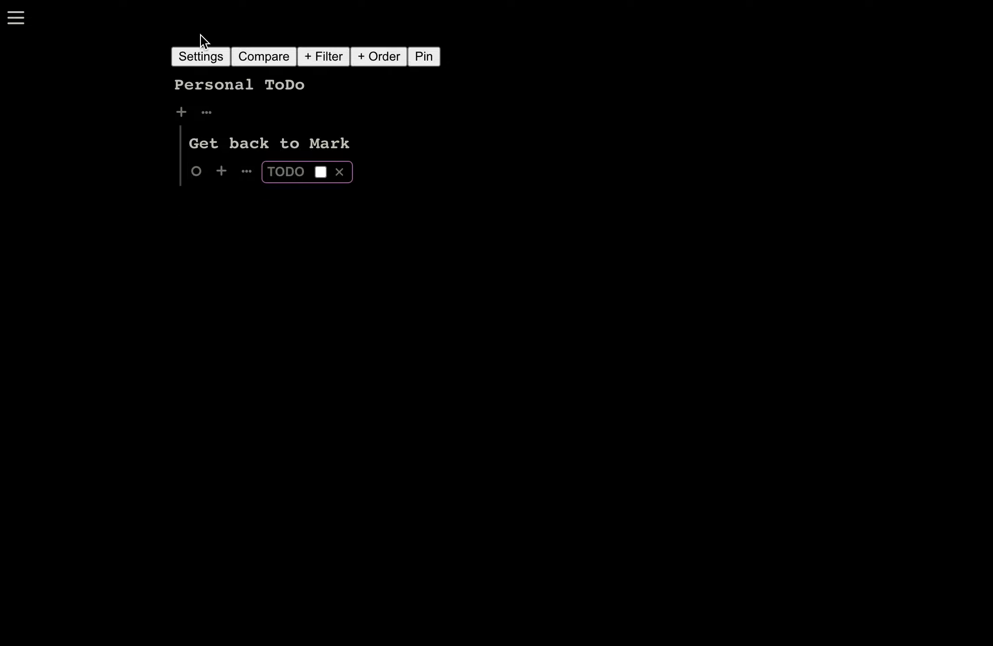
{"action": "left_click", "coordinate": [189, 57]}
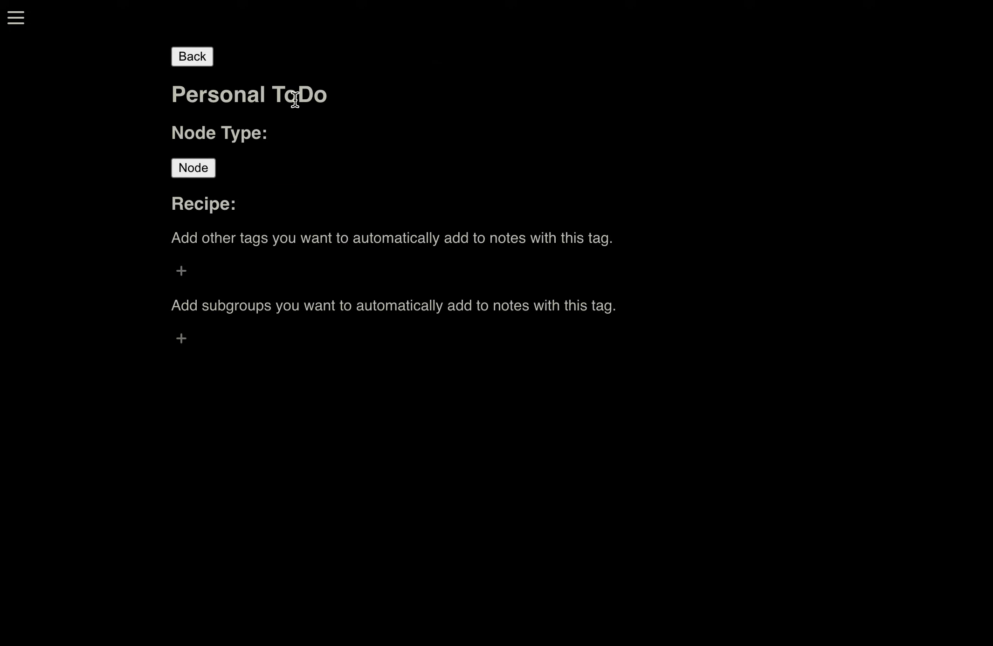
{"action": "left_click", "coordinate": [182, 273]}
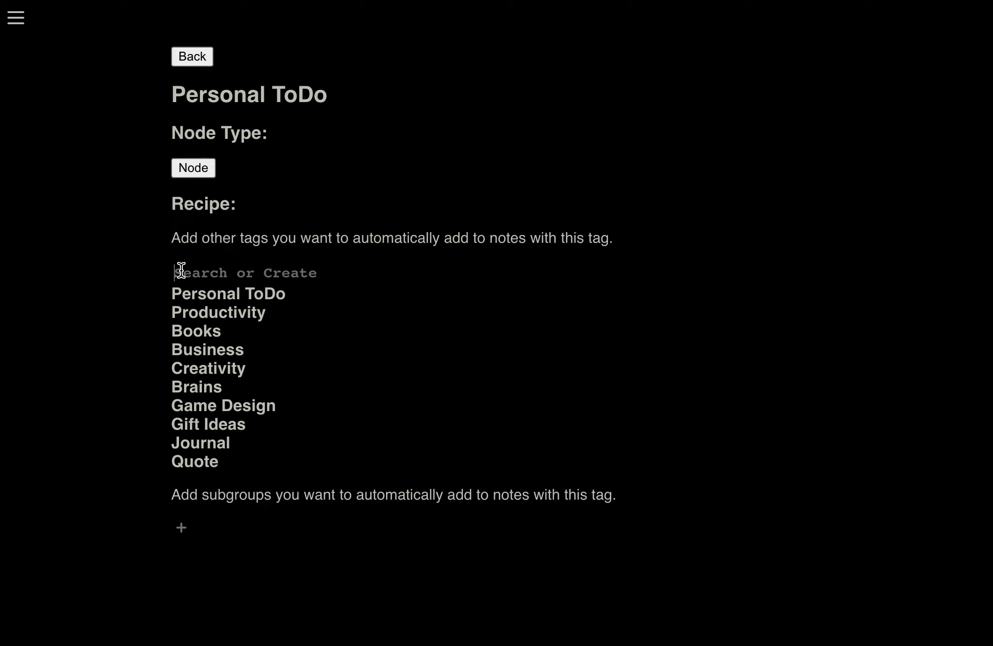
{"action": "type", "text": "Todo"}
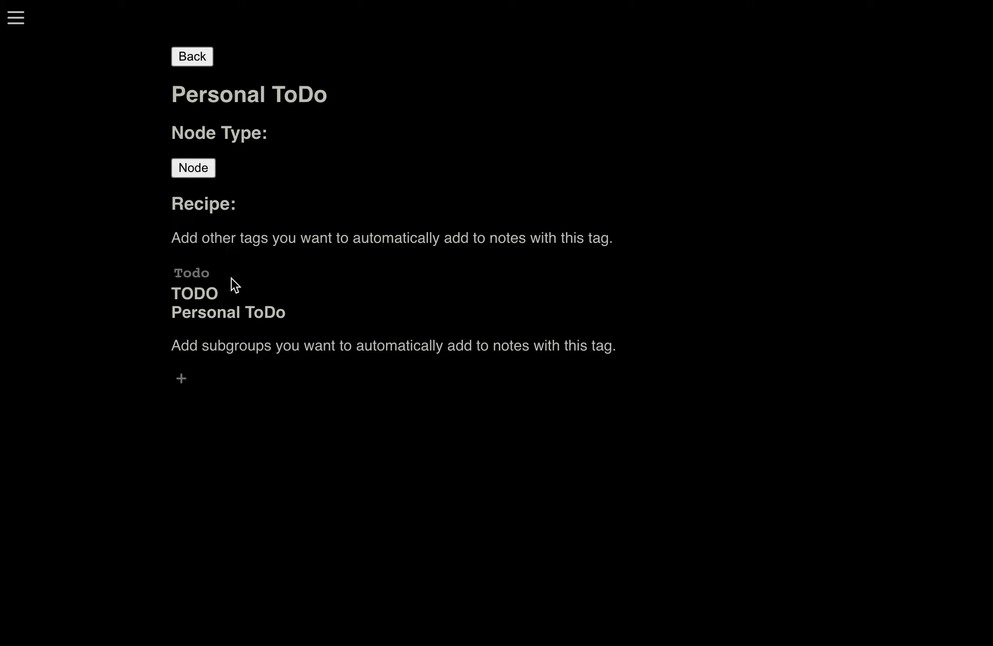
{"action": "left_click", "coordinate": [205, 294]}
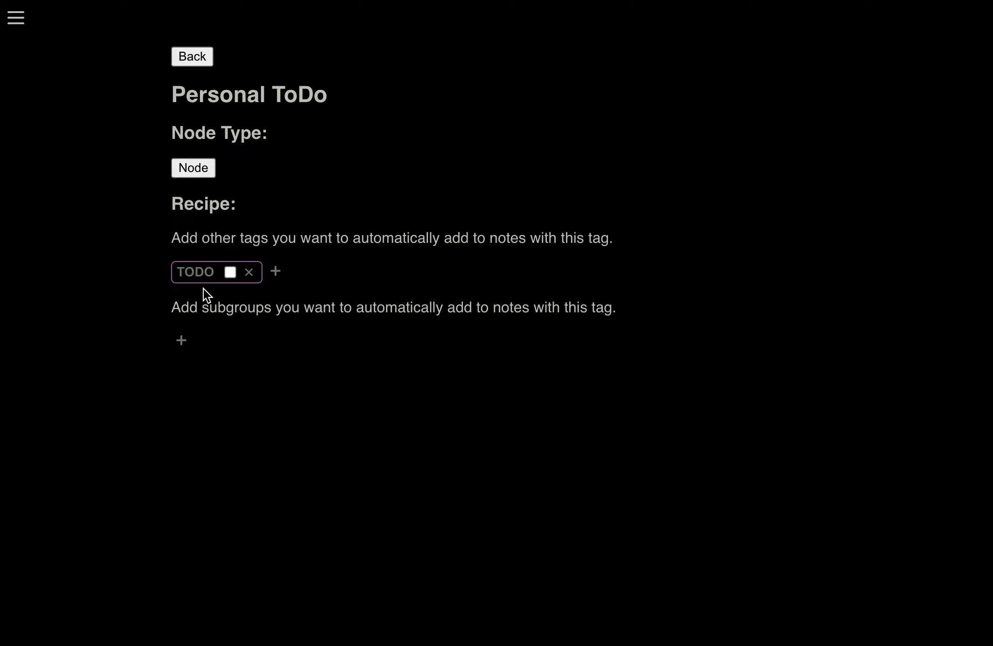
{"action": "left_click", "coordinate": [189, 65]}
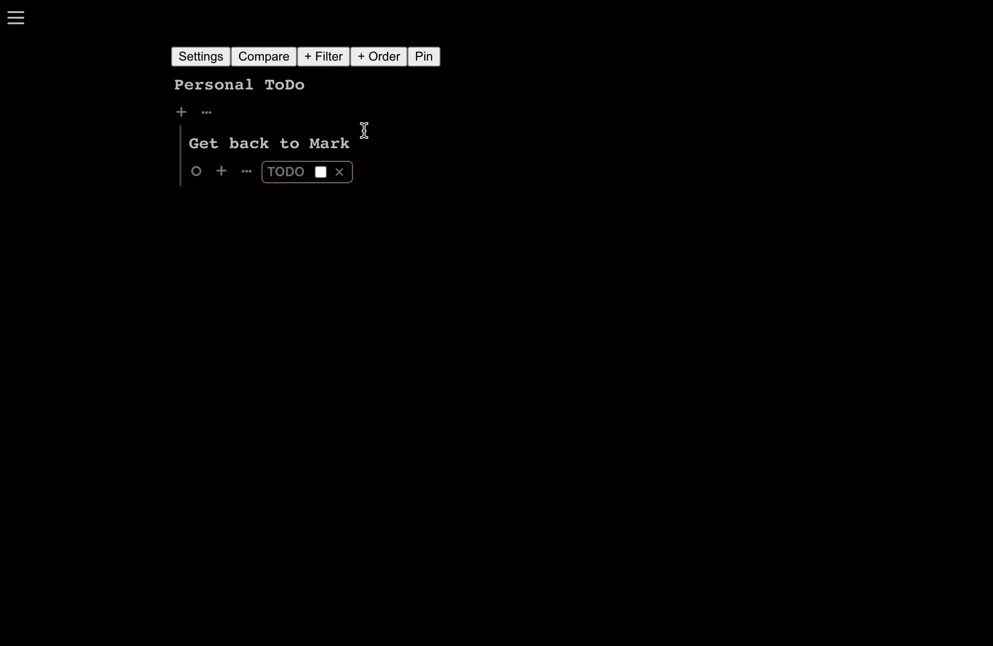
Step: Remove the filter from the TODO list and tag "Mow the lawn" and "Hang up some art" with Personal ToDo
{"action": "left_click", "coordinate": [289, 172]}
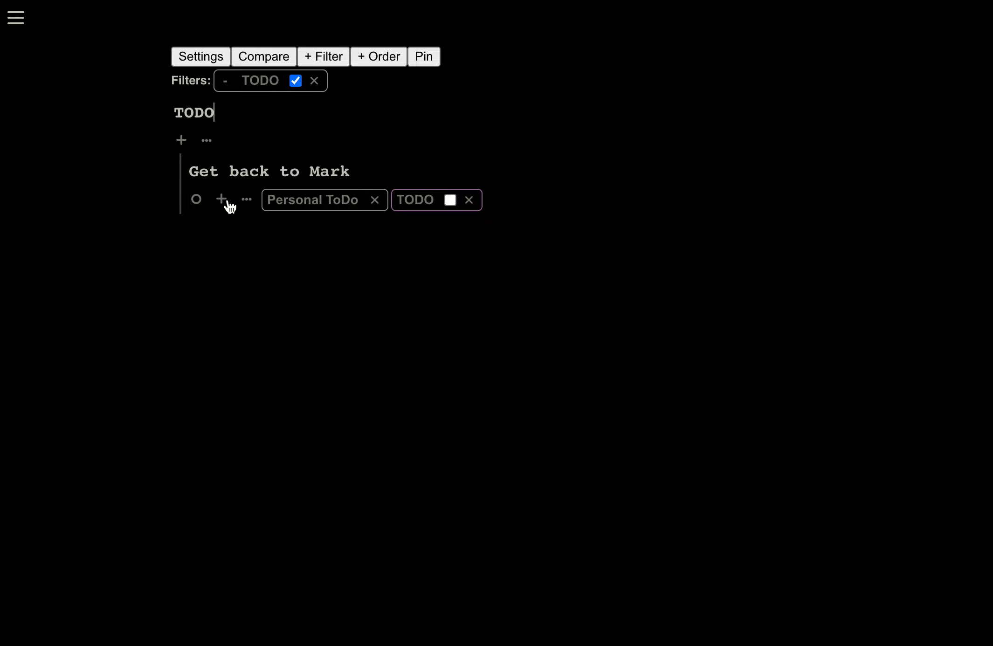
{"action": "left_click", "coordinate": [315, 81]}
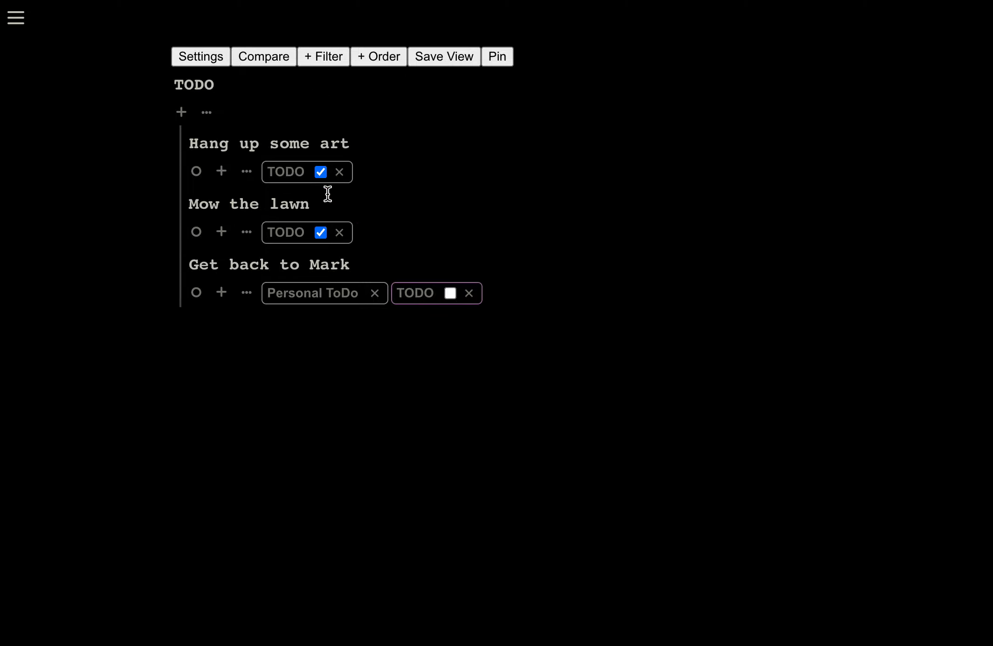
{"action": "left_click", "coordinate": [220, 232]}
{"action": "left_click", "coordinate": [264, 253]}
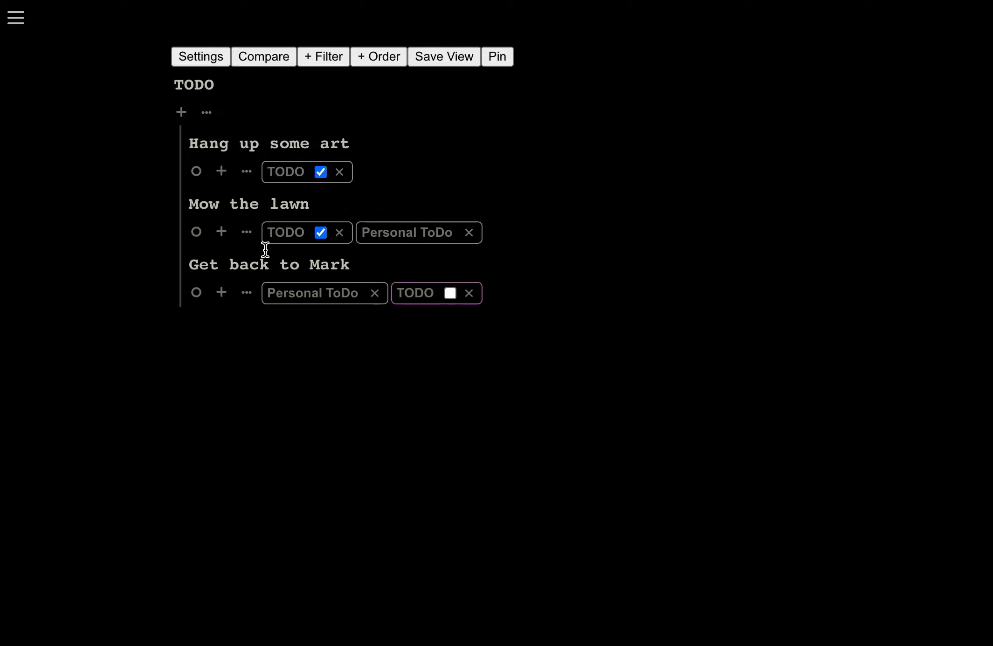
{"action": "left_click", "coordinate": [224, 172]}
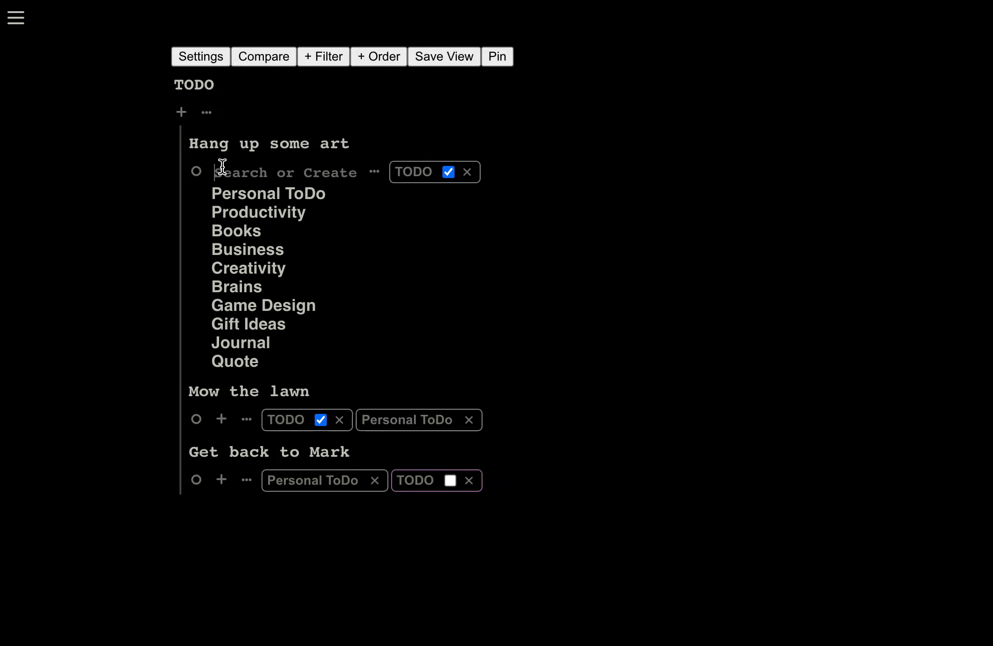
{"action": "left_click", "coordinate": [280, 190]}
Step: Add a new note "Deliver Report" directly below "Hang up some art"
{"action": "left_click", "coordinate": [362, 146]}
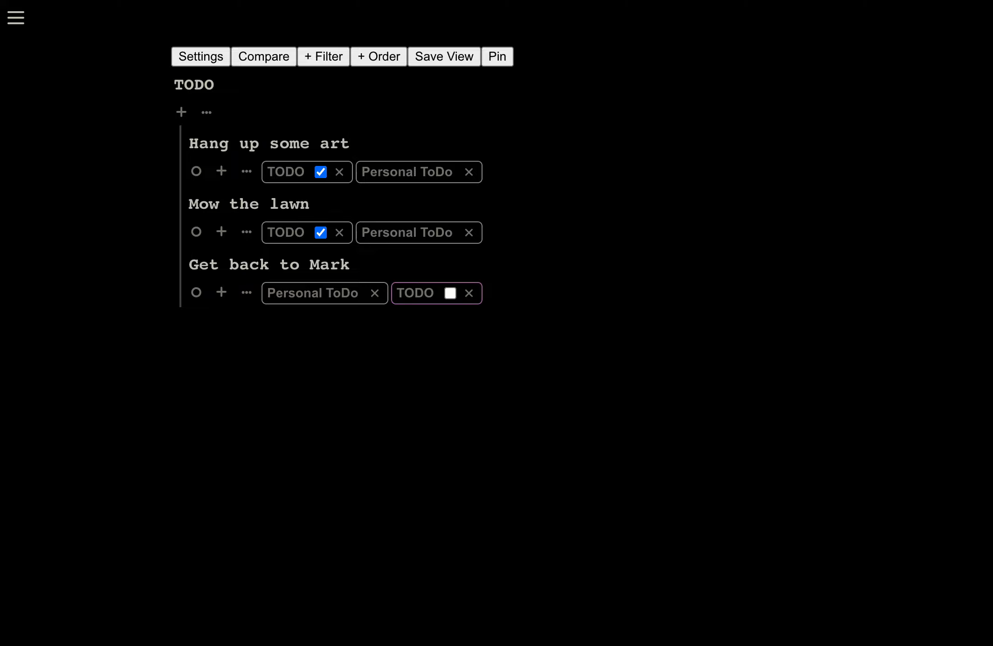
{"action": "key", "text": "Return"}
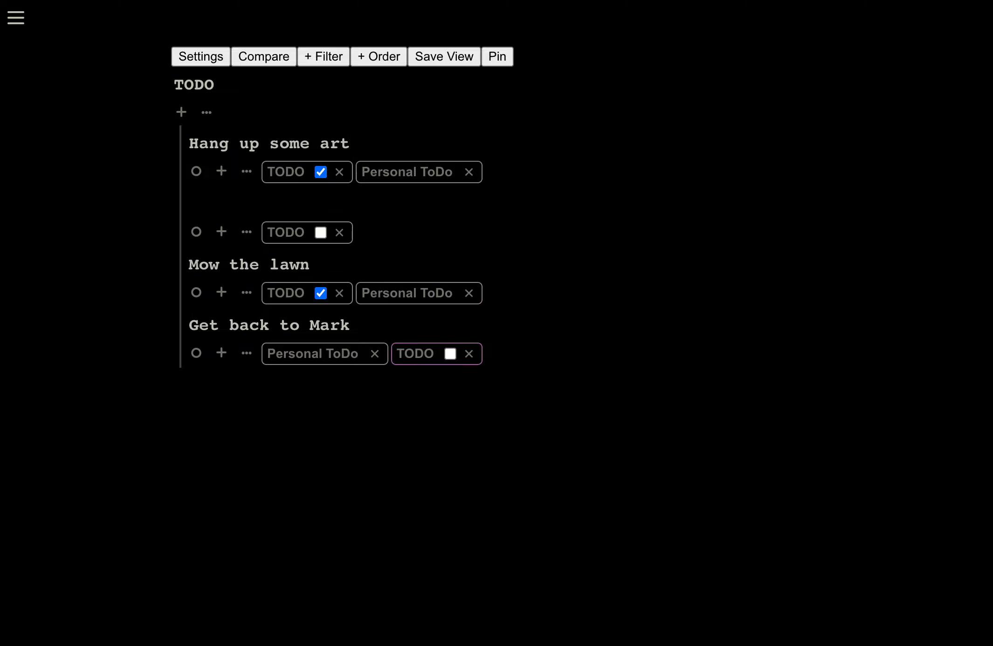
{"action": "type", "text": "Deliver Report"}
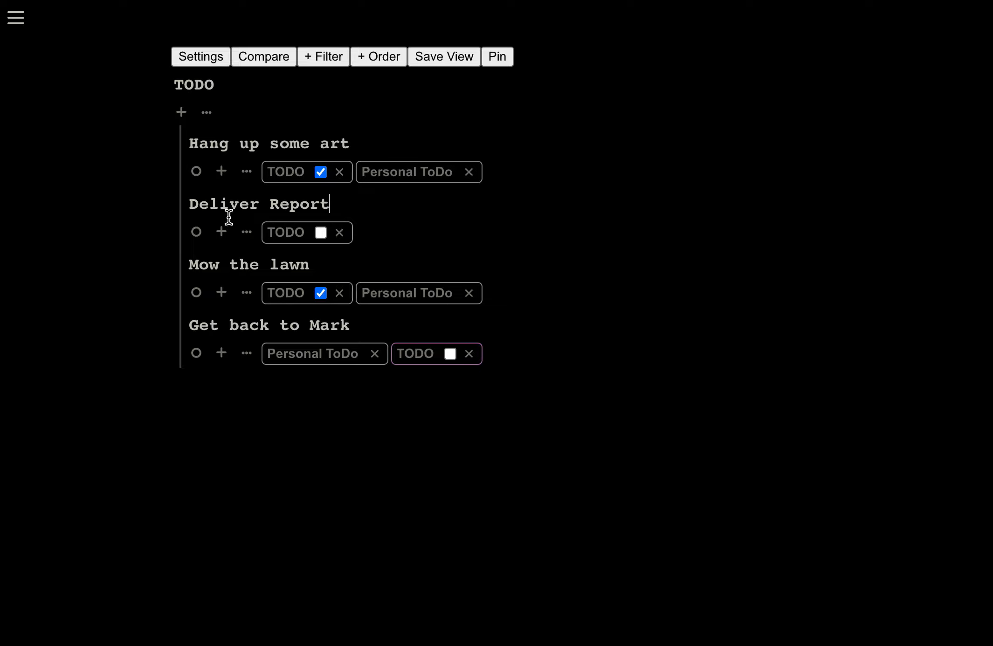
Step: Create a "Work TODO" tag on the "Deliver Report" note
{"action": "left_click", "coordinate": [219, 230]}
{"action": "type", "text": "Work"}
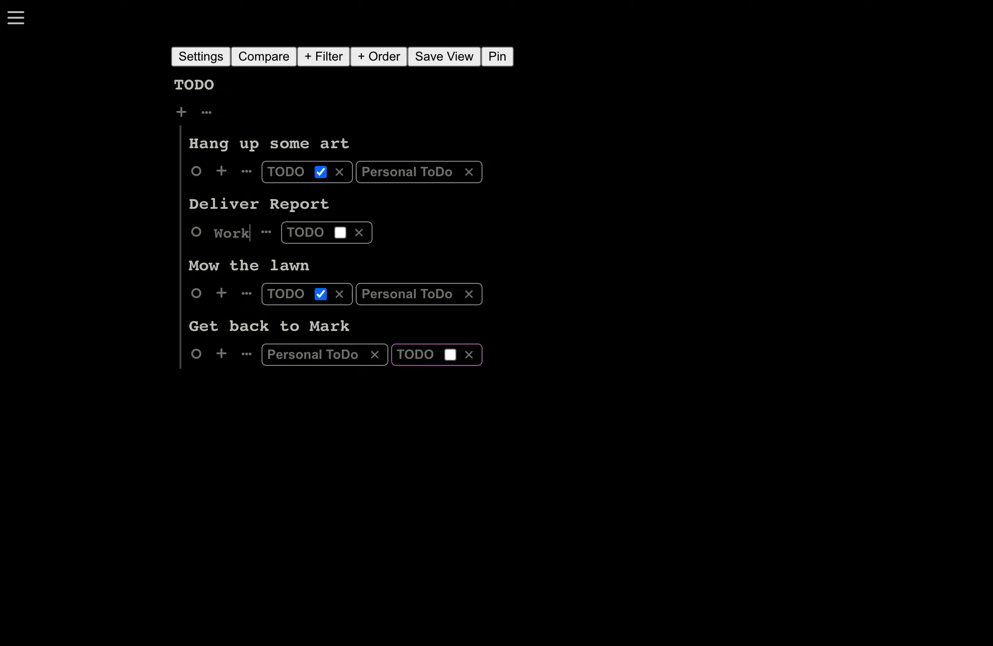
{"action": "type", "text": " TODO"}
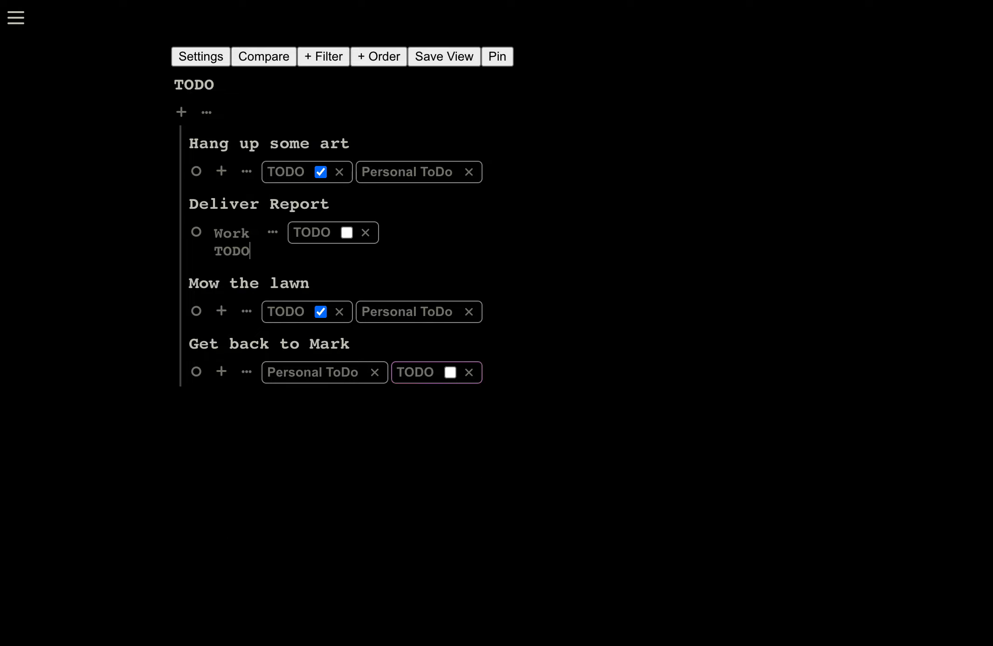
{"action": "key", "text": "Return"}
Step: Set the Work TODO tag's recipe to automatically add the TODO tag to its notes
{"action": "left_click", "coordinate": [389, 238]}
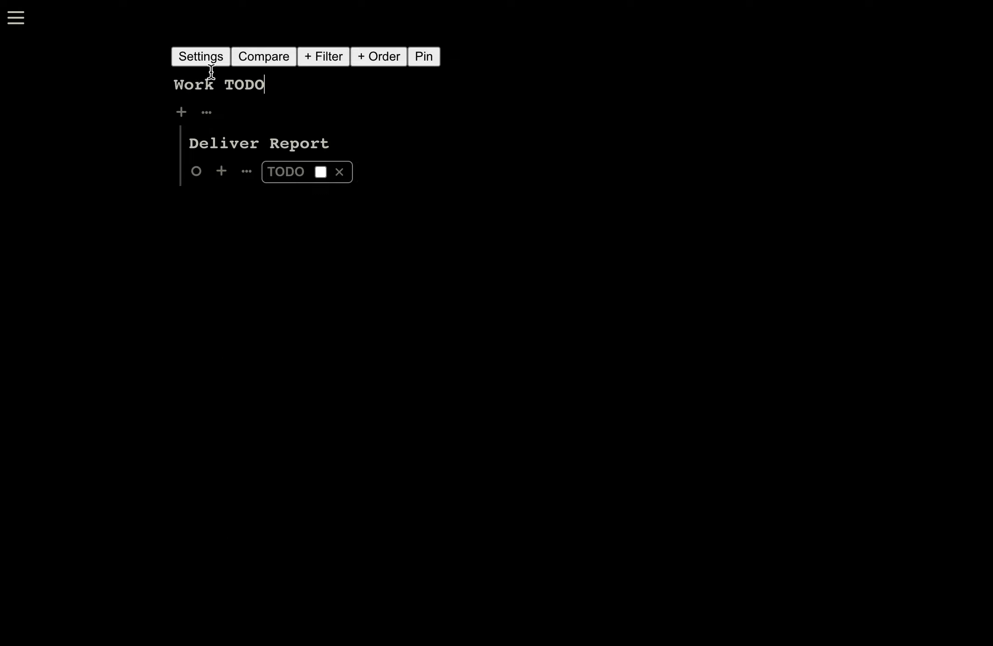
{"action": "left_click", "coordinate": [191, 56]}
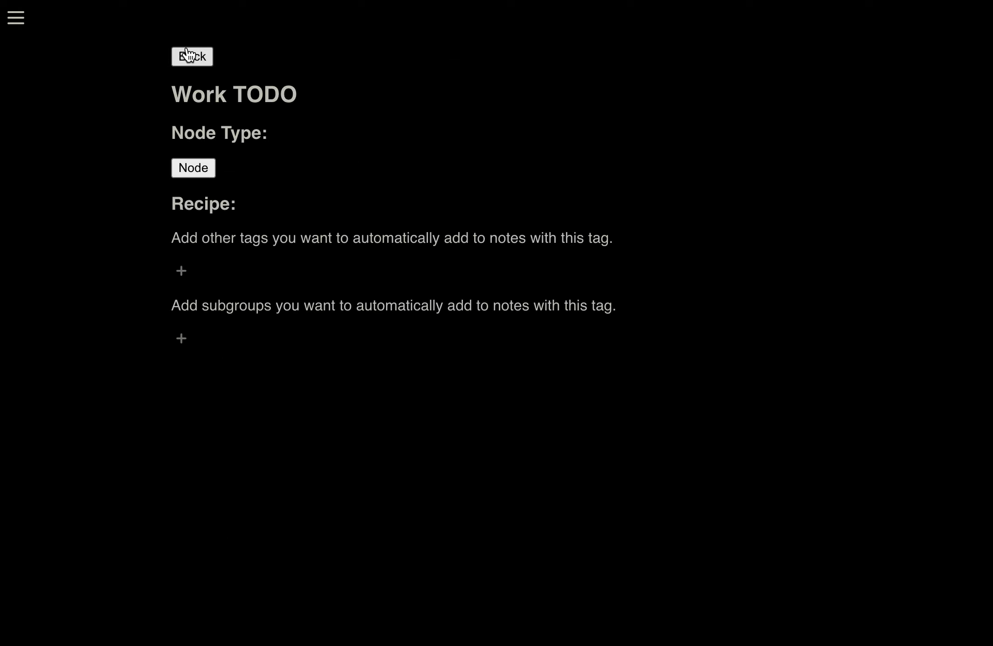
{"action": "left_click", "coordinate": [183, 269]}
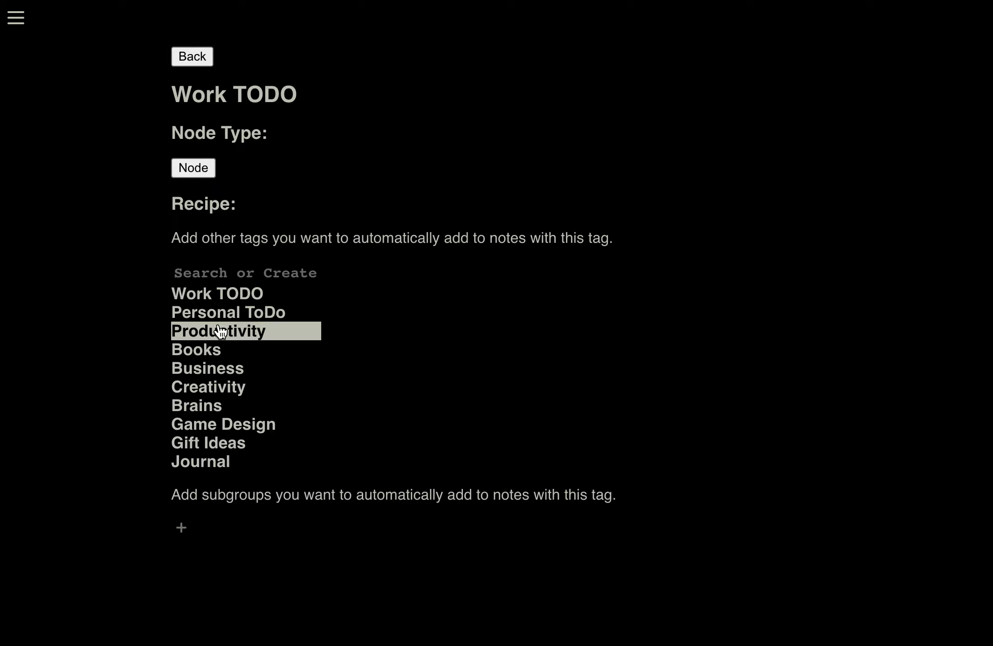
{"action": "type", "text": "Todo"}
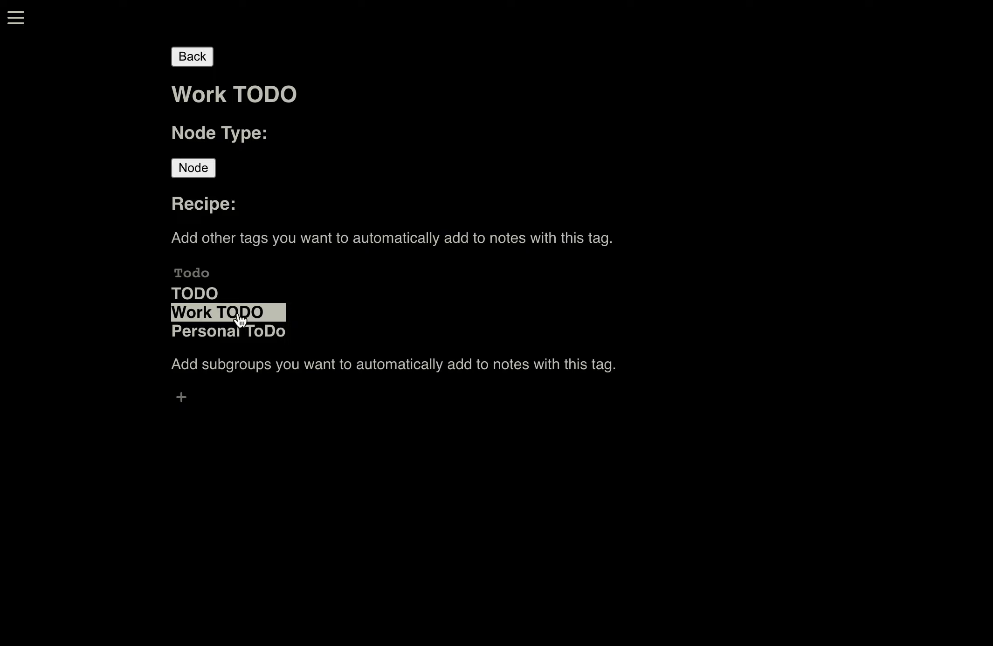
{"action": "left_click", "coordinate": [203, 286]}
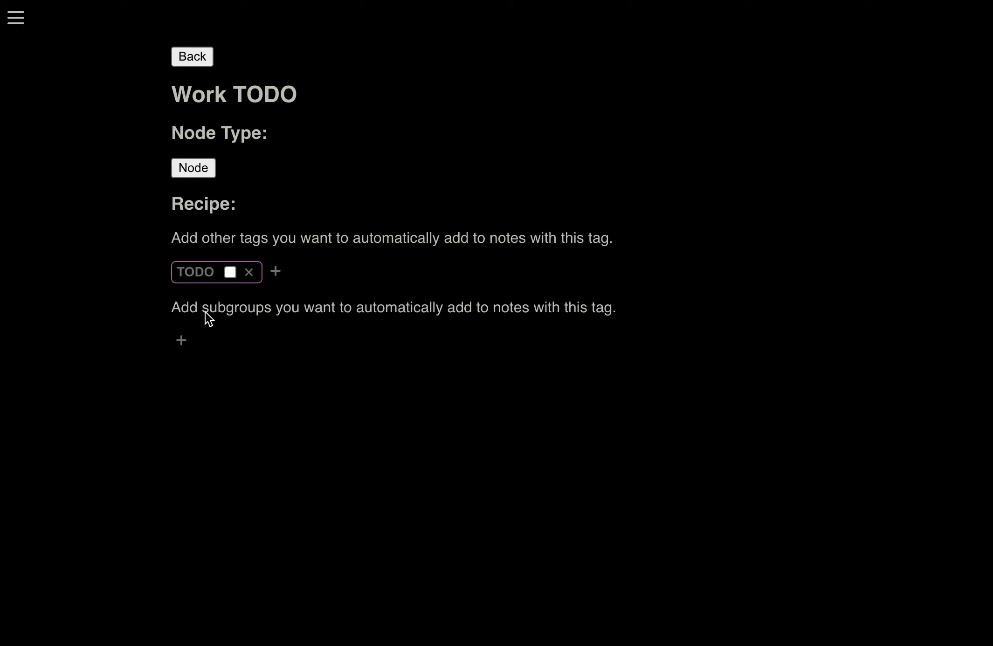
{"action": "left_click", "coordinate": [202, 62]}
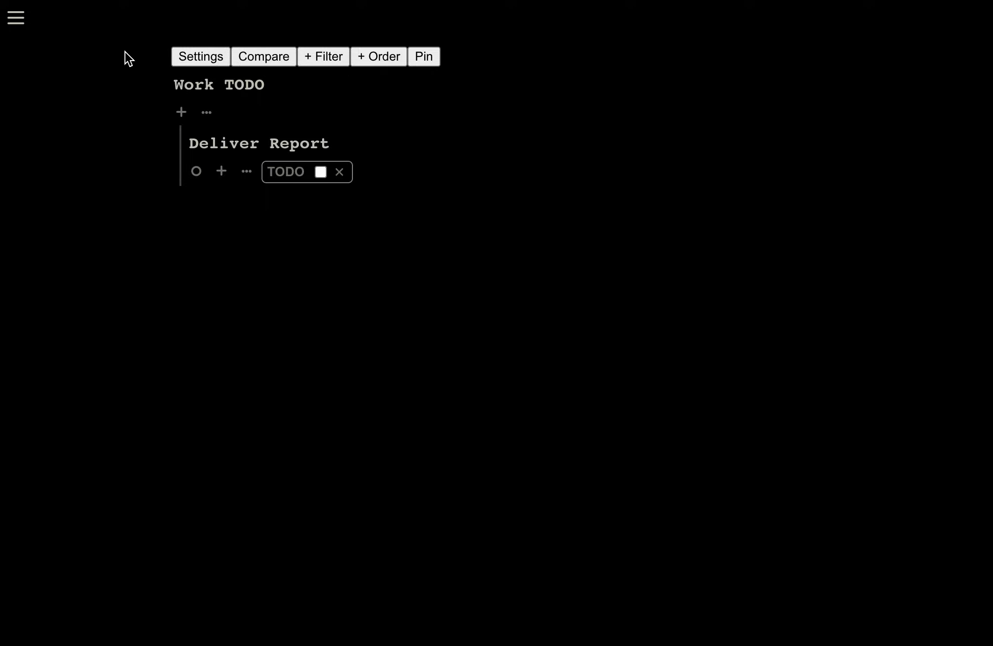
Step: Create a new "Get back to" note naming the work contact and tag it with Work TODO
{"action": "left_click", "coordinate": [17, 11]}
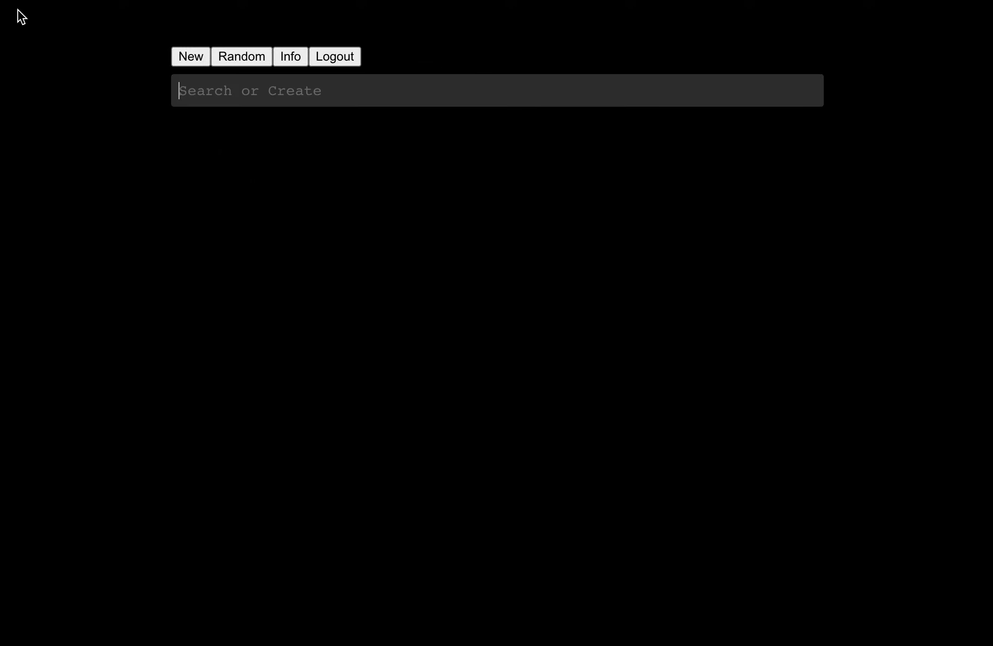
{"action": "left_click", "coordinate": [192, 58]}
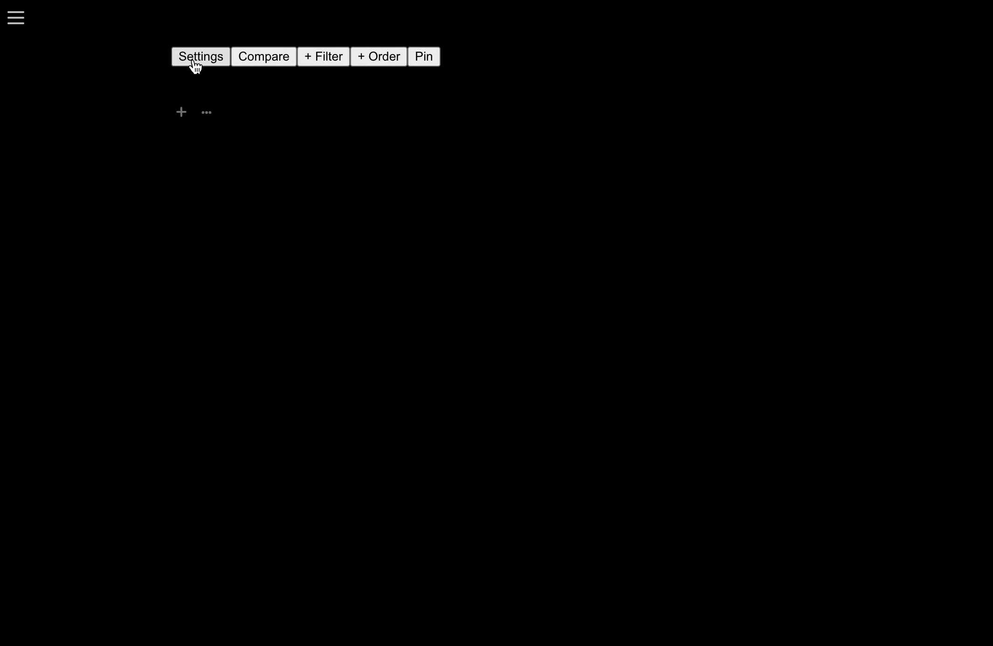
{"action": "type", "text": "Get back to Stacy"}
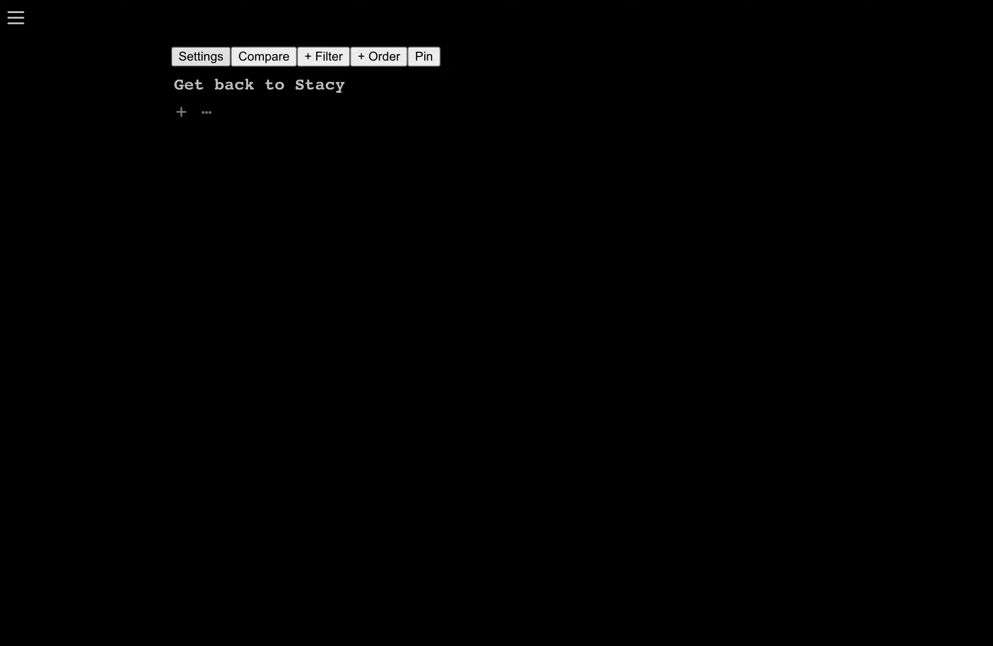
{"action": "key", "text": "Tab"}
{"action": "key", "text": "Return"}
{"action": "key", "text": "Down"}
{"action": "key", "text": "Return"}
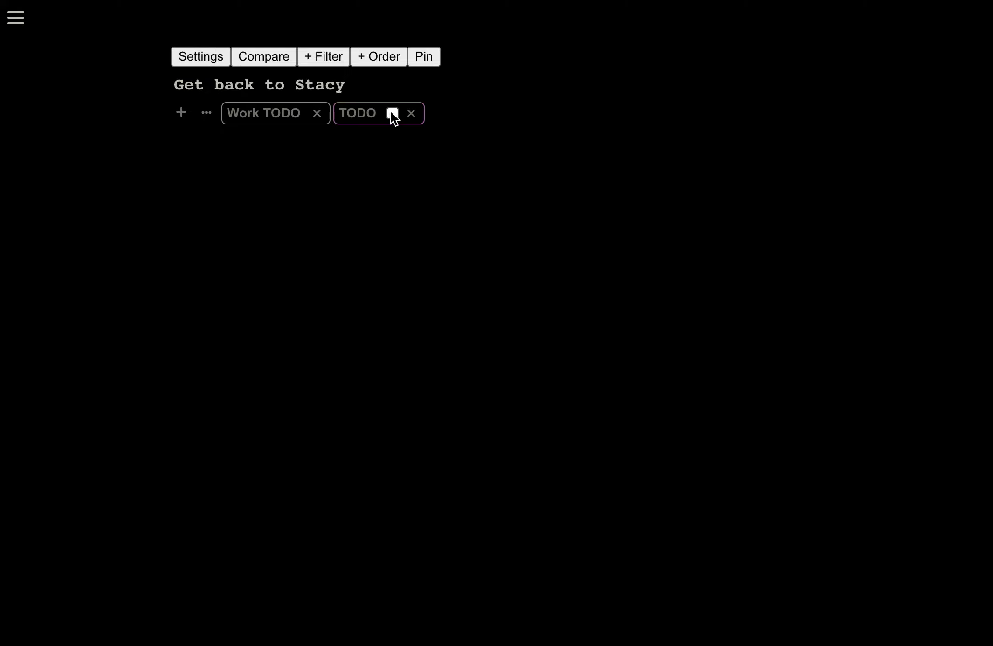
Step: Filter the Work TODO list to exclude notes with TODO checked and save the view
{"action": "left_click", "coordinate": [251, 118]}
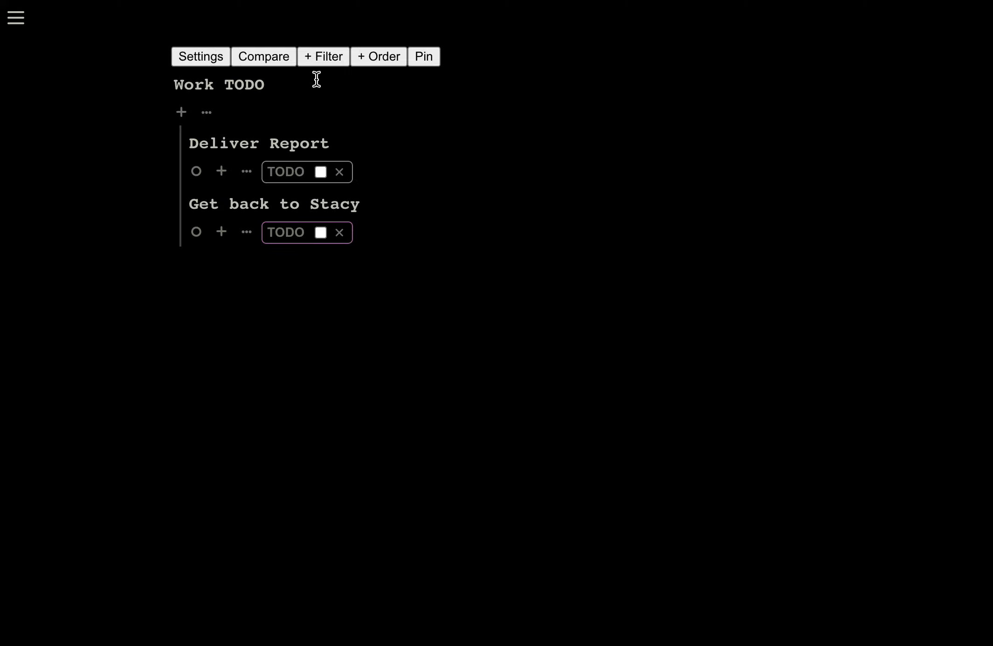
{"action": "left_click", "coordinate": [320, 59]}
{"action": "left_click", "coordinate": [254, 104]}
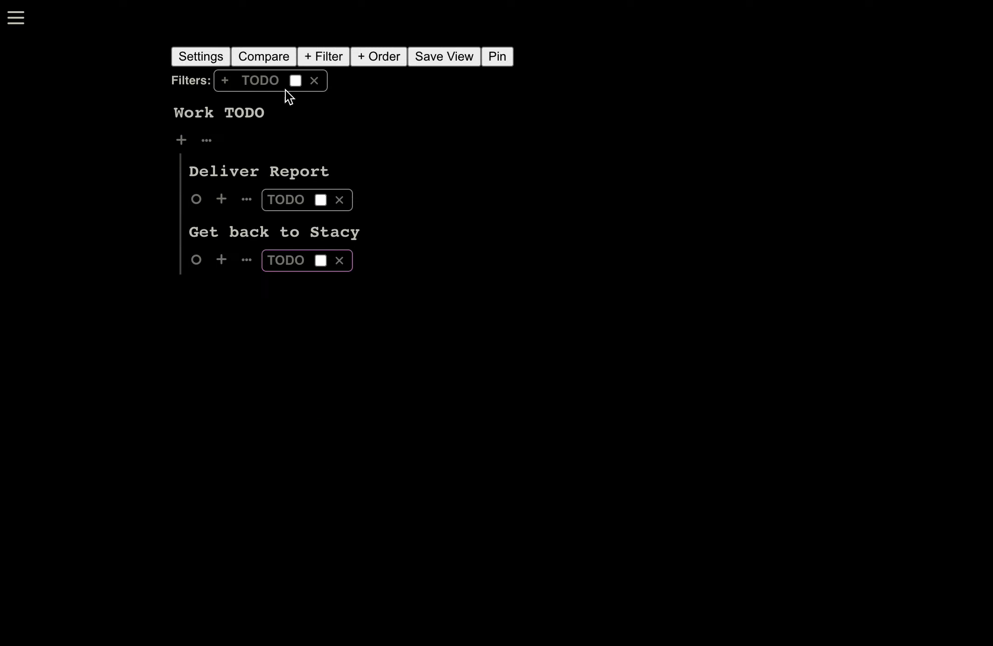
{"action": "left_click", "coordinate": [296, 80]}
{"action": "left_click", "coordinate": [223, 81]}
{"action": "left_click", "coordinate": [429, 61]}
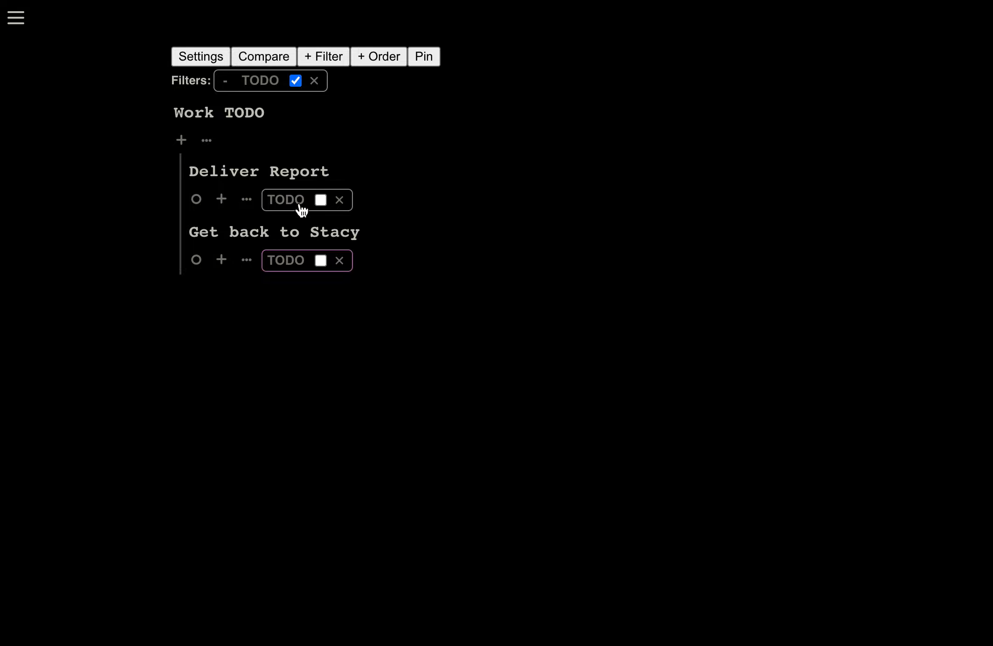
Step: Create a "timebox" tag in the TODO tag's recipe so it is automatically added to all TODO notes
{"action": "left_click", "coordinate": [283, 199]}
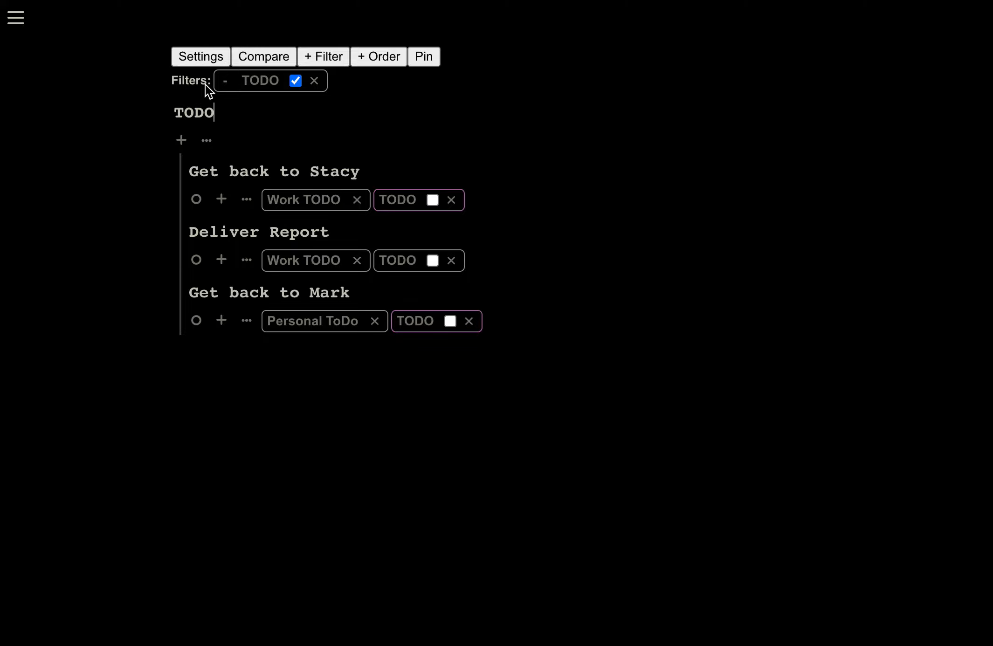
{"action": "left_click", "coordinate": [195, 61]}
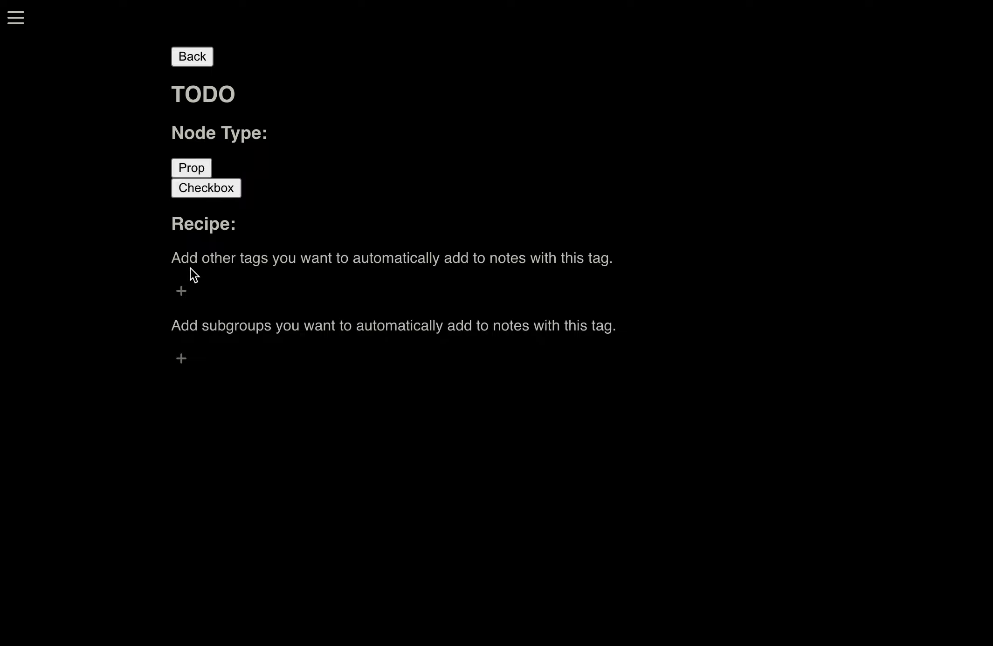
{"action": "left_click", "coordinate": [184, 292]}
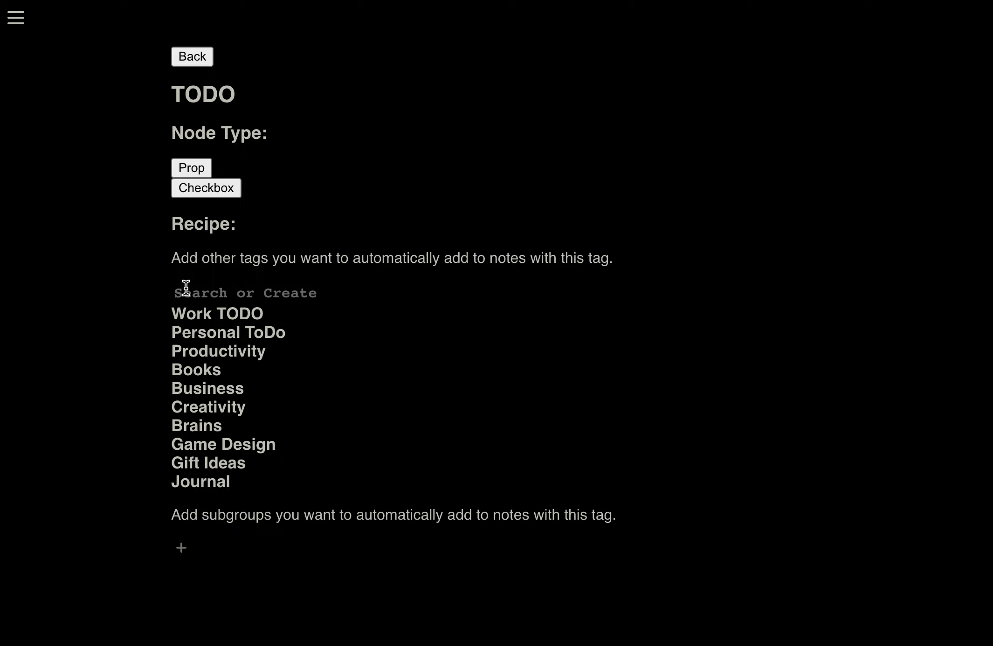
{"action": "type", "text": "timebox"}
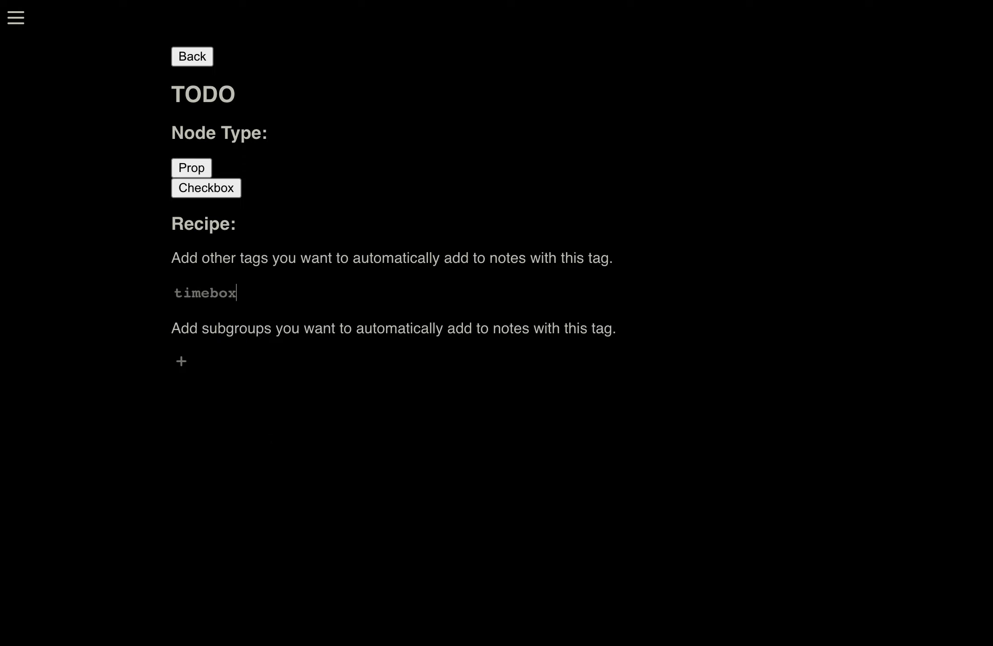
{"action": "key", "text": "Return"}
Step: Set the timebox tag's node type to Prop with the Number value type
{"action": "left_click", "coordinate": [199, 295]}
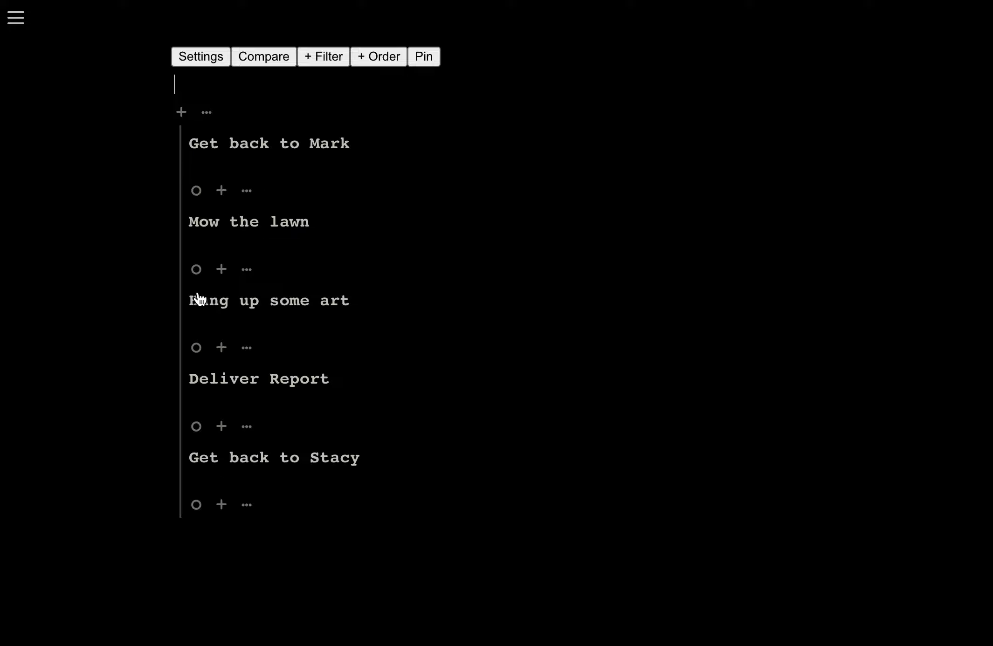
{"action": "left_click", "coordinate": [200, 64]}
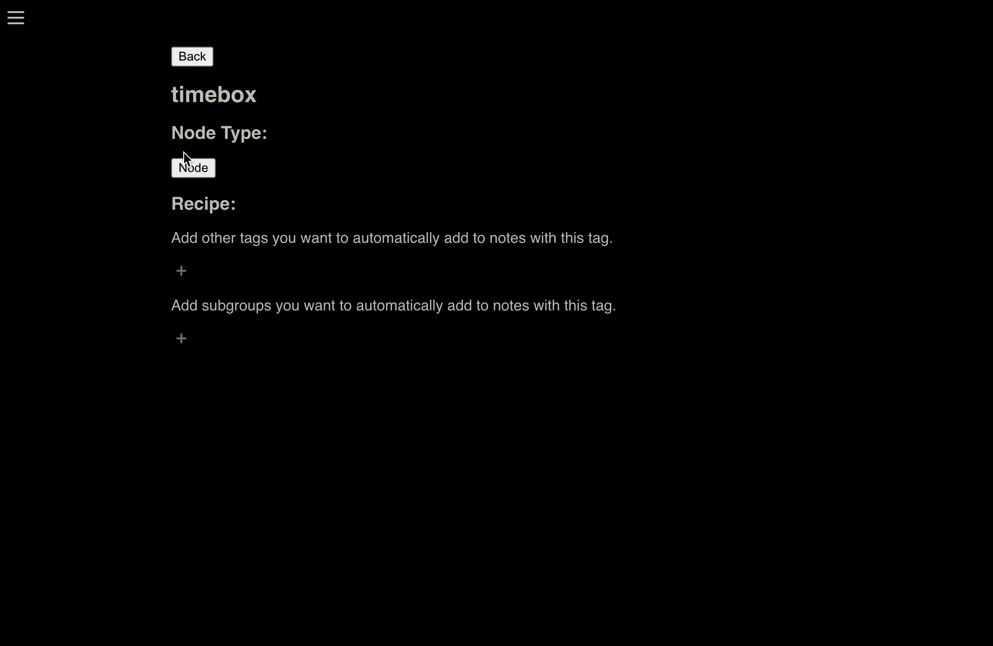
{"action": "left_click", "coordinate": [190, 169]}
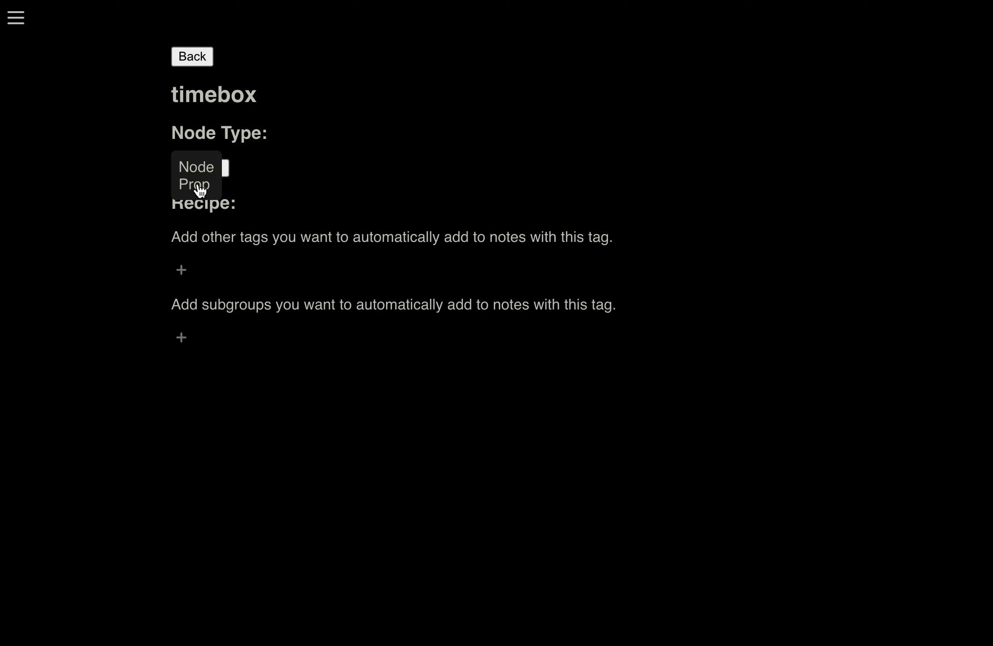
{"action": "left_click", "coordinate": [197, 193]}
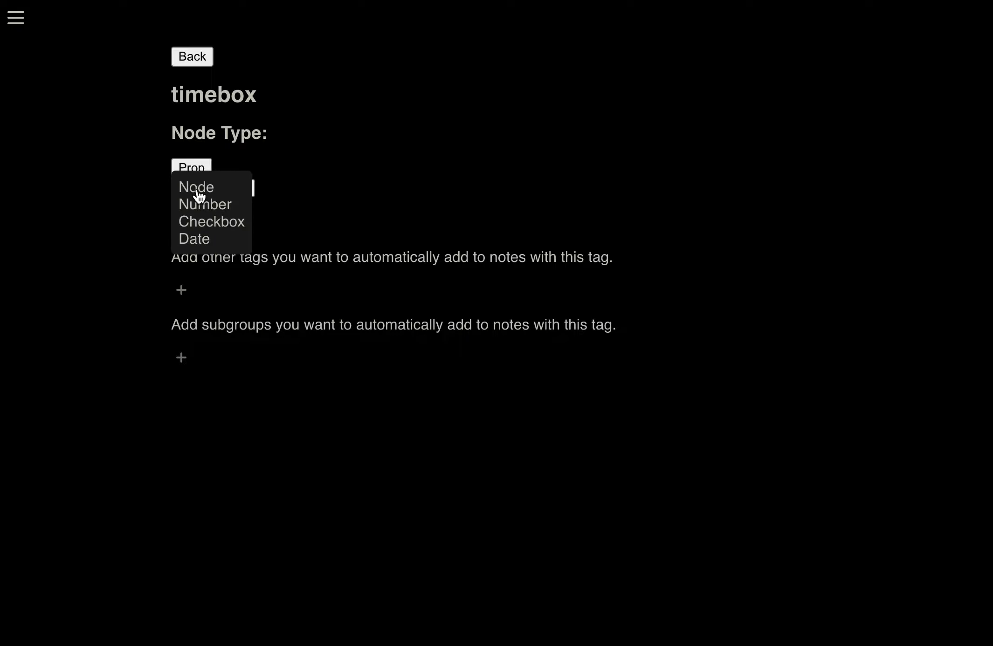
{"action": "left_click", "coordinate": [219, 208]}
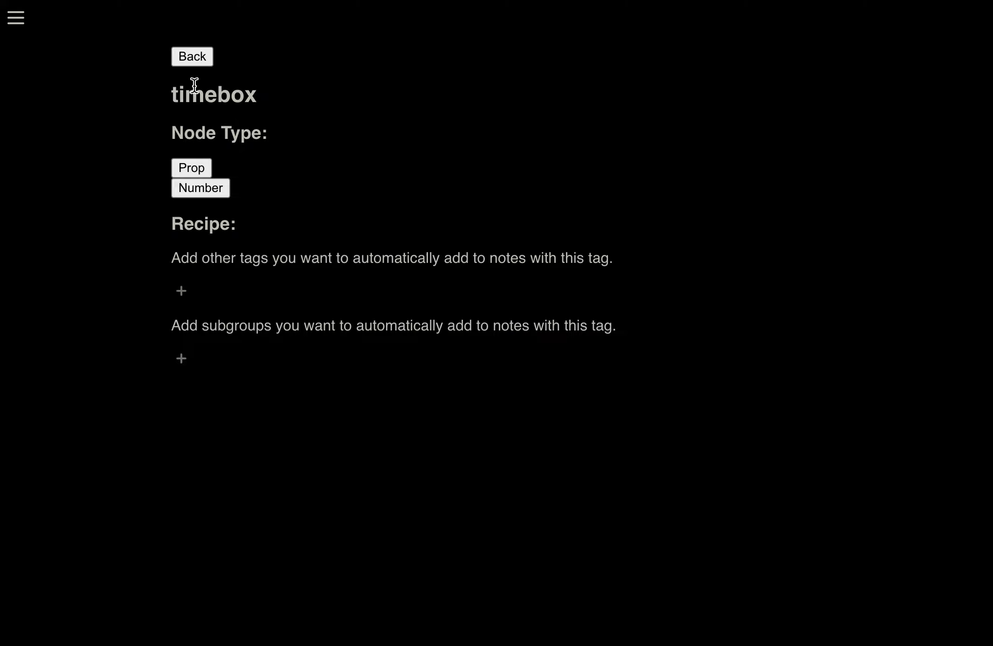
{"action": "left_click", "coordinate": [195, 61]}
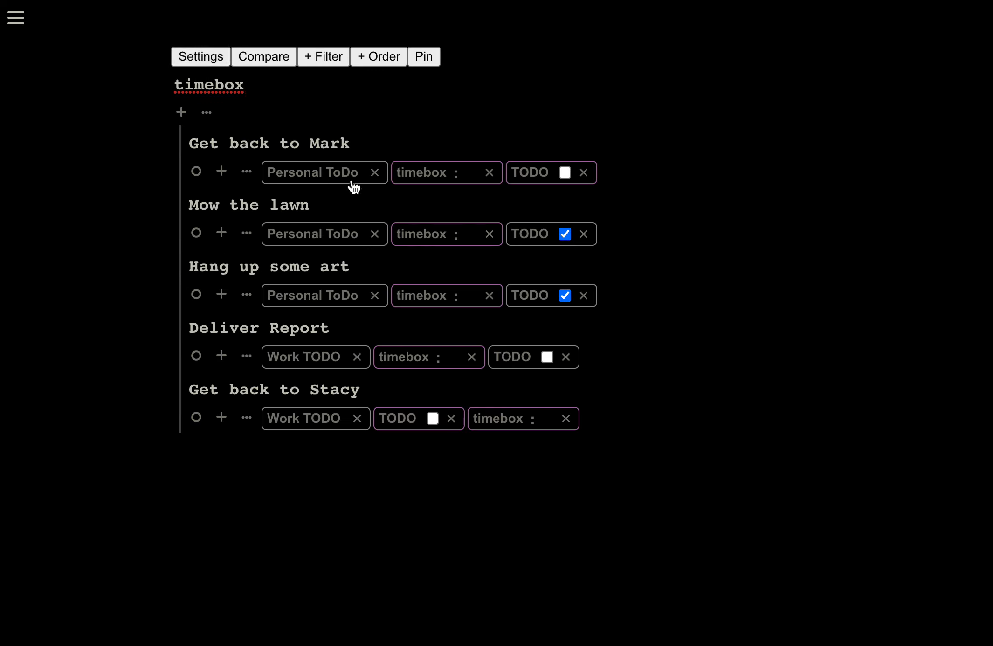
Step: In the TODO list, set timebox to 5 for the first note, 60 for "Deliver Report" and 10 for the last note
{"action": "left_click", "coordinate": [522, 180]}
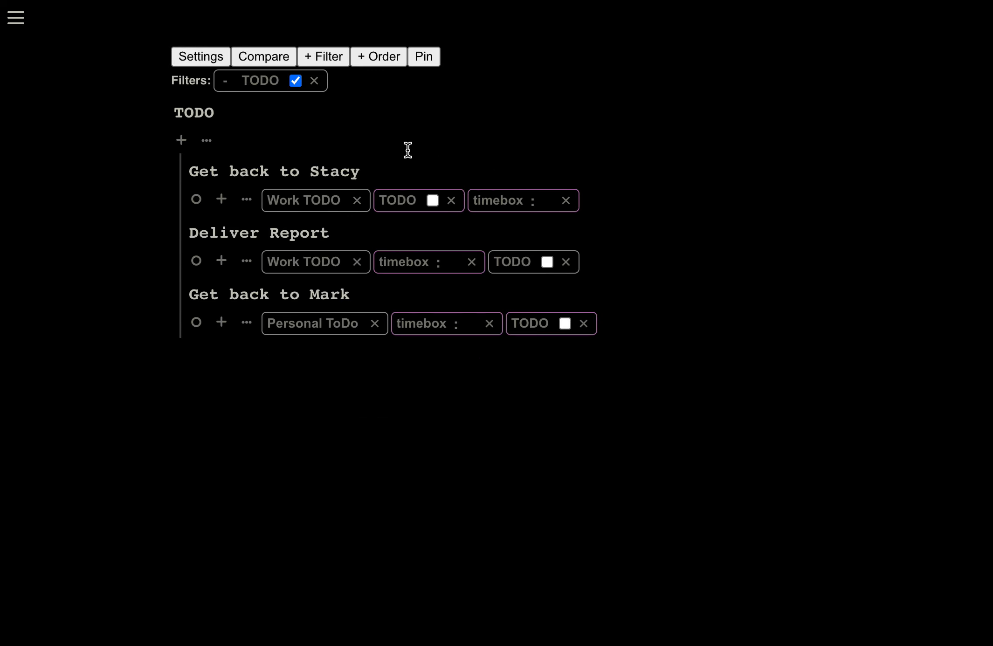
{"action": "left_click", "coordinate": [544, 200]}
{"action": "type", "text": "5"}
{"action": "left_click", "coordinate": [451, 264]}
{"action": "type", "text": "60"}
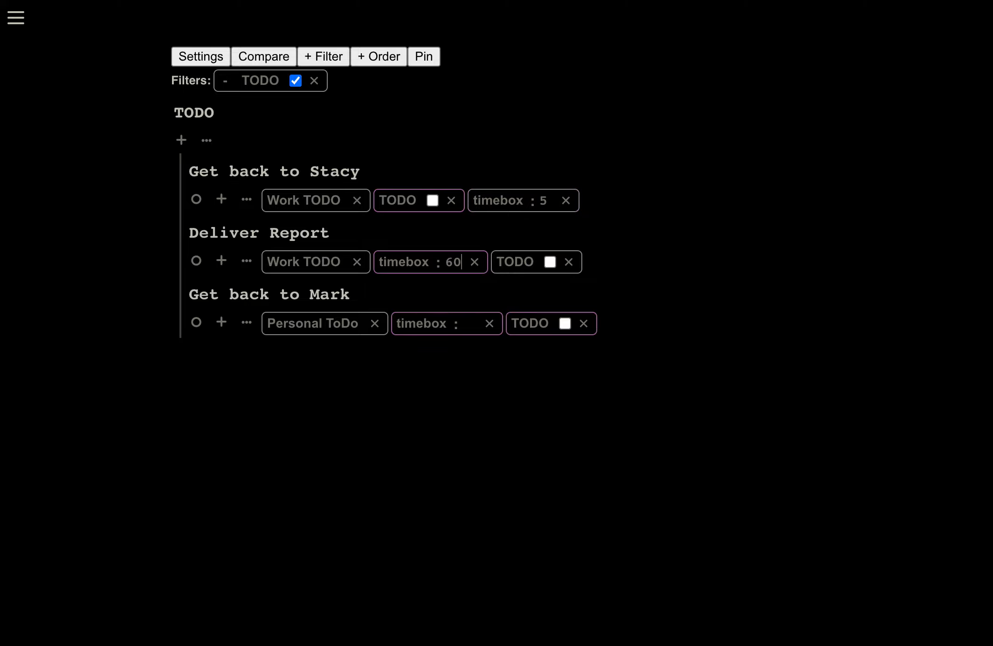
{"action": "left_click", "coordinate": [467, 325]}
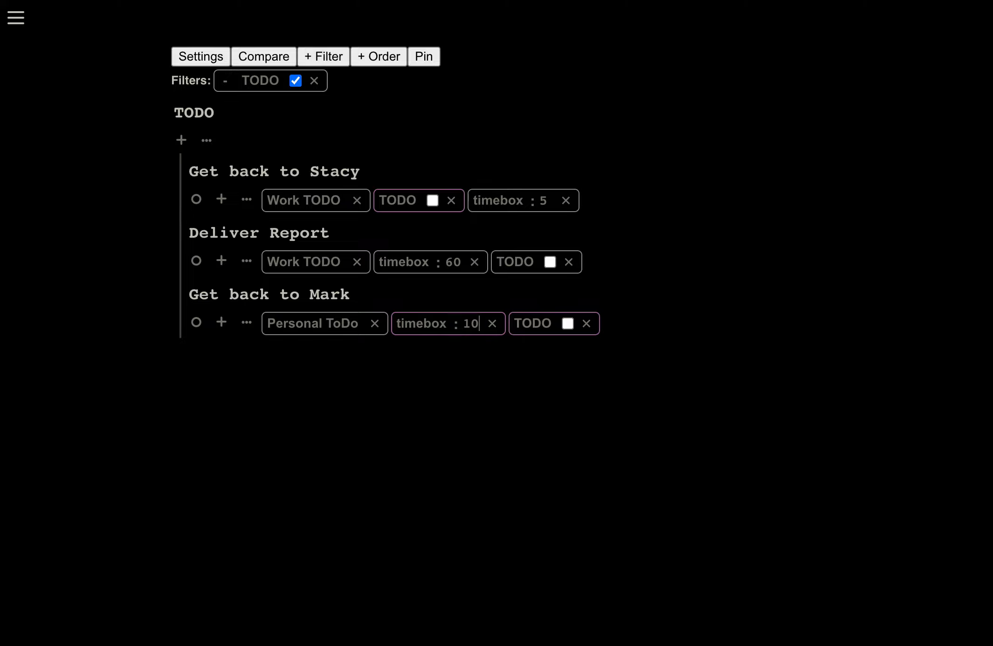
Step: Add a filter to the TODO list for notes with timebox ≤ 10
{"action": "left_click", "coordinate": [323, 57]}
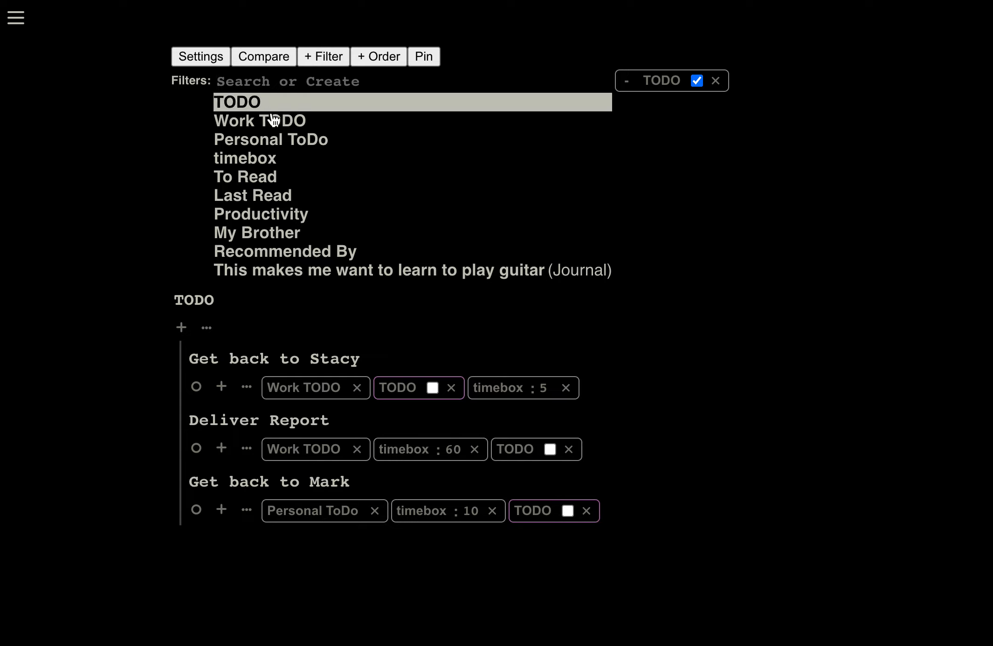
{"action": "left_click", "coordinate": [284, 164]}
{"action": "left_click", "coordinate": [439, 80]}
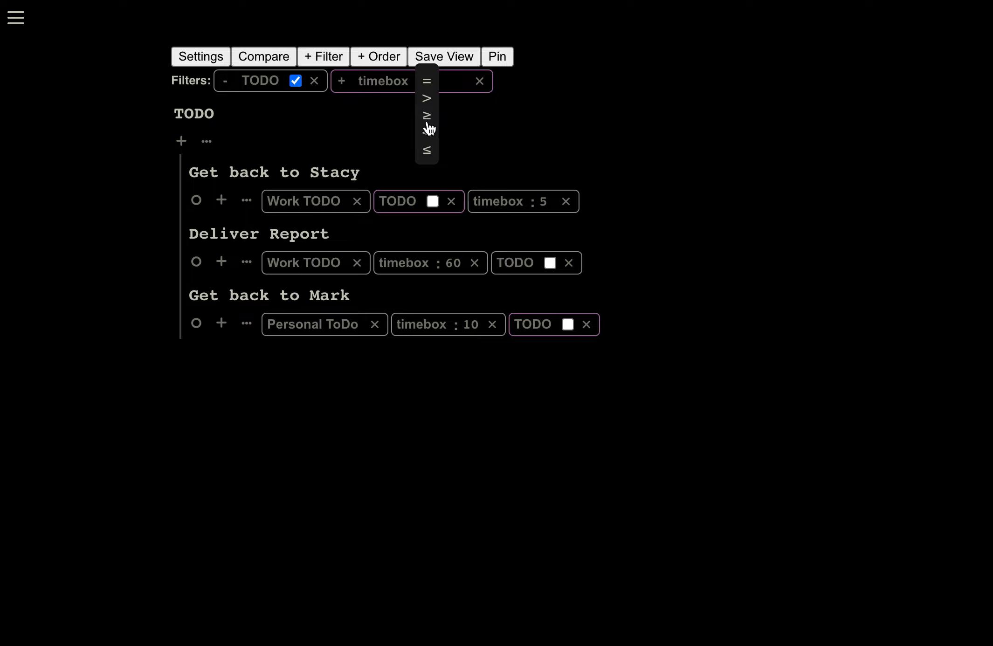
{"action": "left_click", "coordinate": [426, 151]}
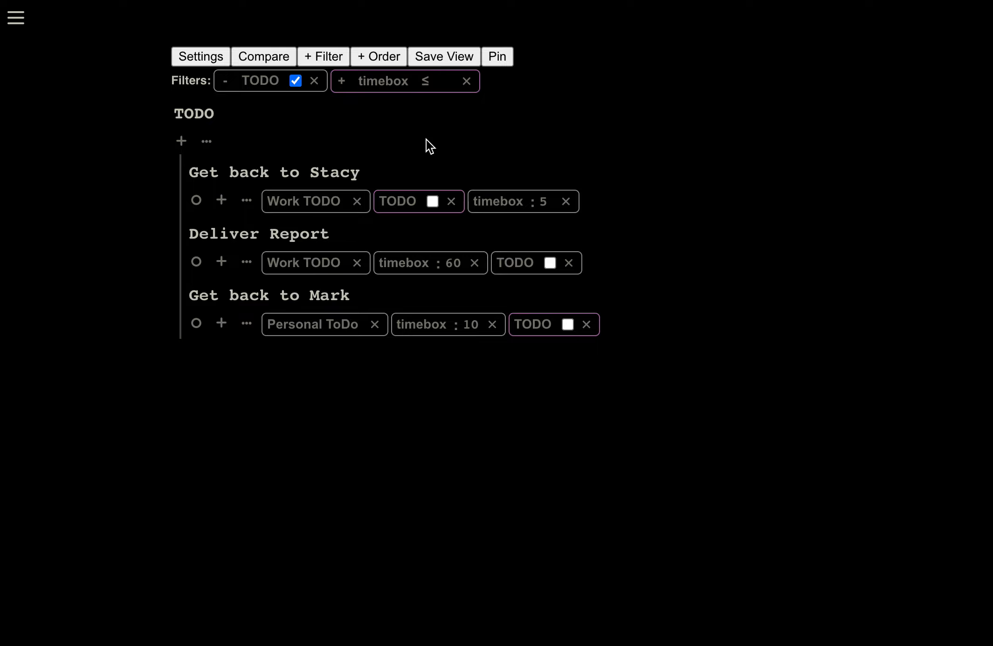
{"action": "type", "text": "10"}
{"action": "left_click", "coordinate": [497, 137]}
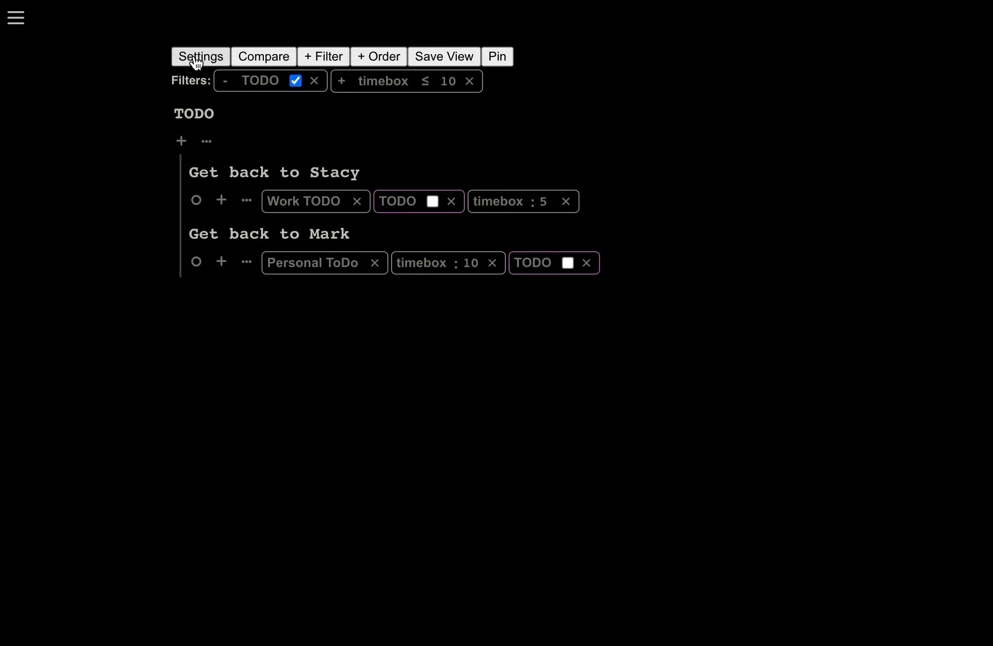
Step: Create a new top-level note named "Game TODO"
{"action": "left_click", "coordinate": [17, 23]}
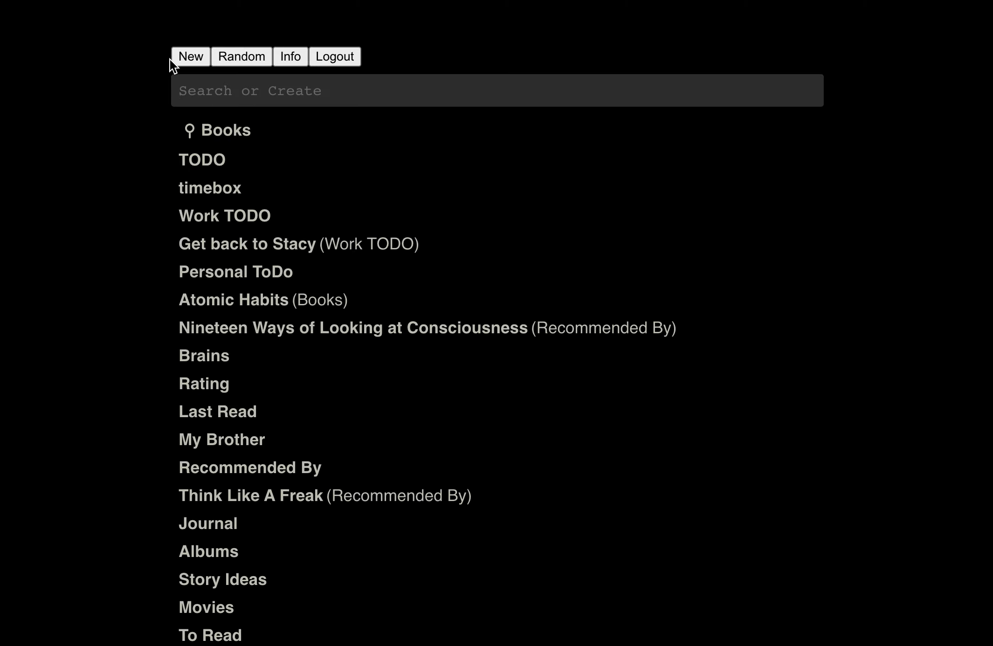
{"action": "type", "text": "Game TODO"}
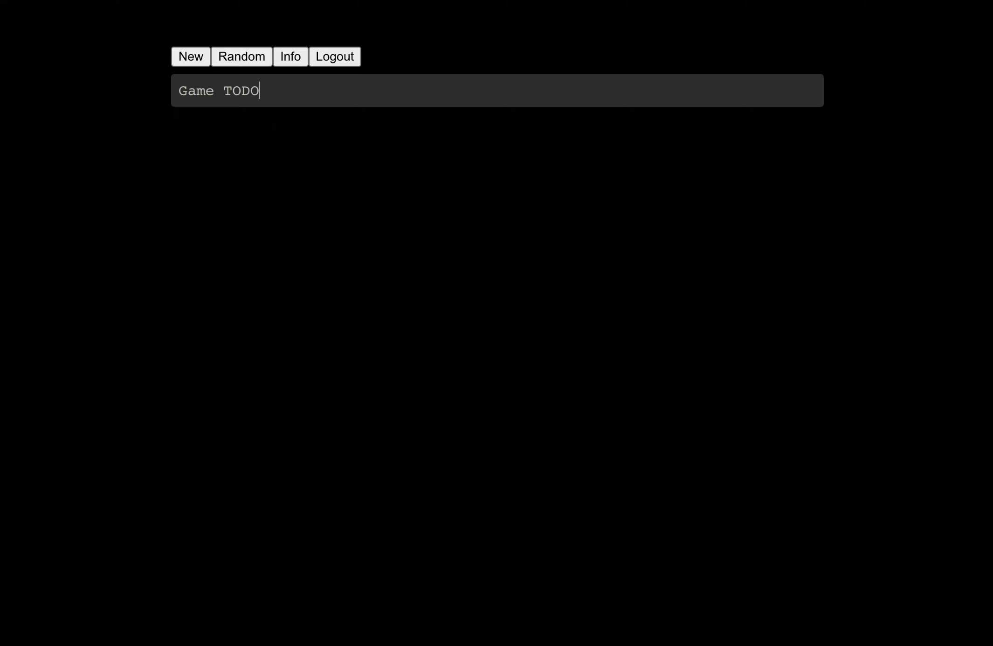
{"action": "key", "text": "Return"}
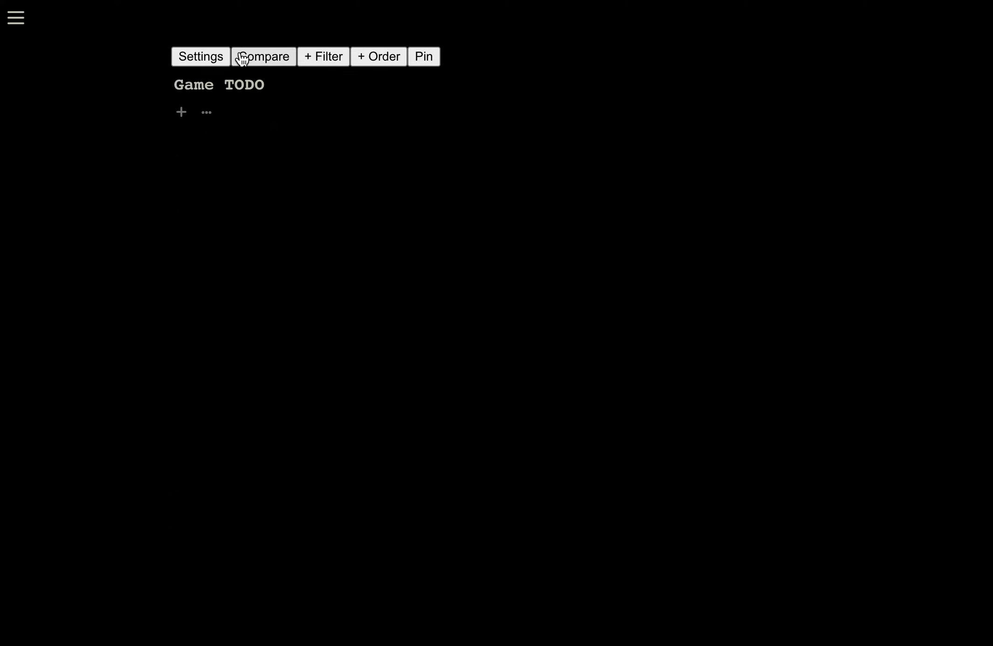
Step: Rename the "Game TODO" note to "Game Todo"
{"action": "double_click", "coordinate": [235, 85]}
{"action": "type", "text": "F\\"}
{"action": "key", "text": "BackSpace"}
{"action": "key", "text": "BackSpace"}
{"action": "type", "text": "Todo"}
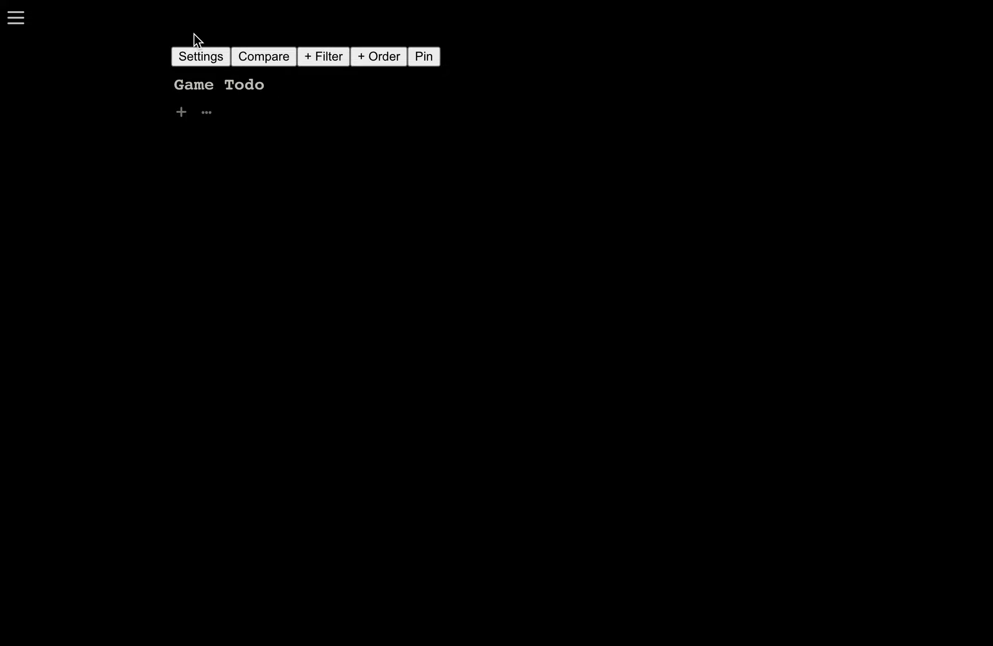
Step: Add a new "Stage" tag to Game Todo's recipe of automatically added tags
{"action": "left_click", "coordinate": [196, 57]}
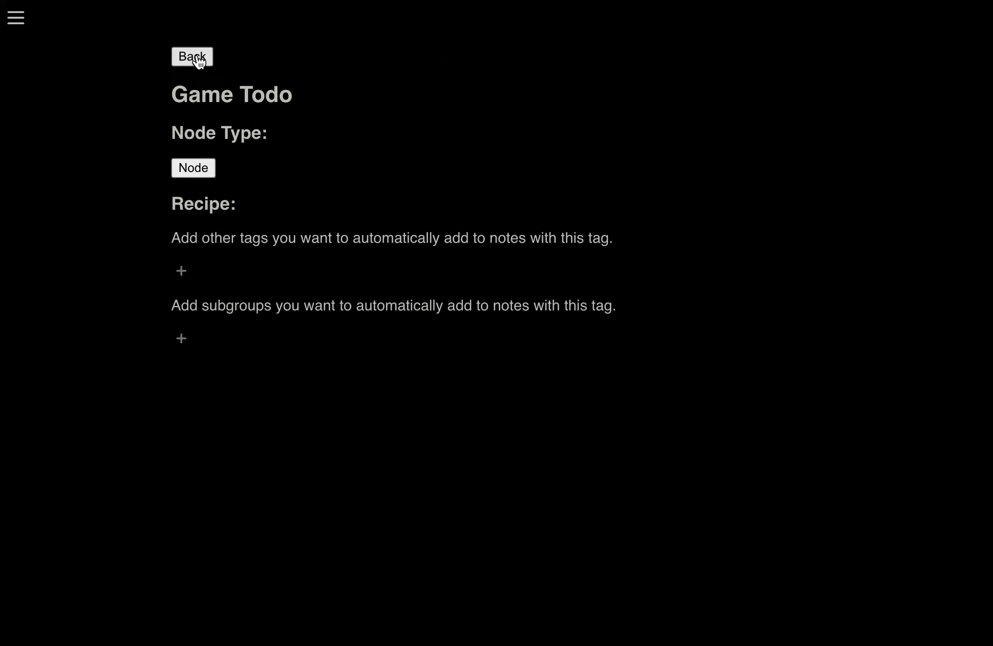
{"action": "left_click", "coordinate": [179, 262]}
{"action": "type", "text": "Stage"}
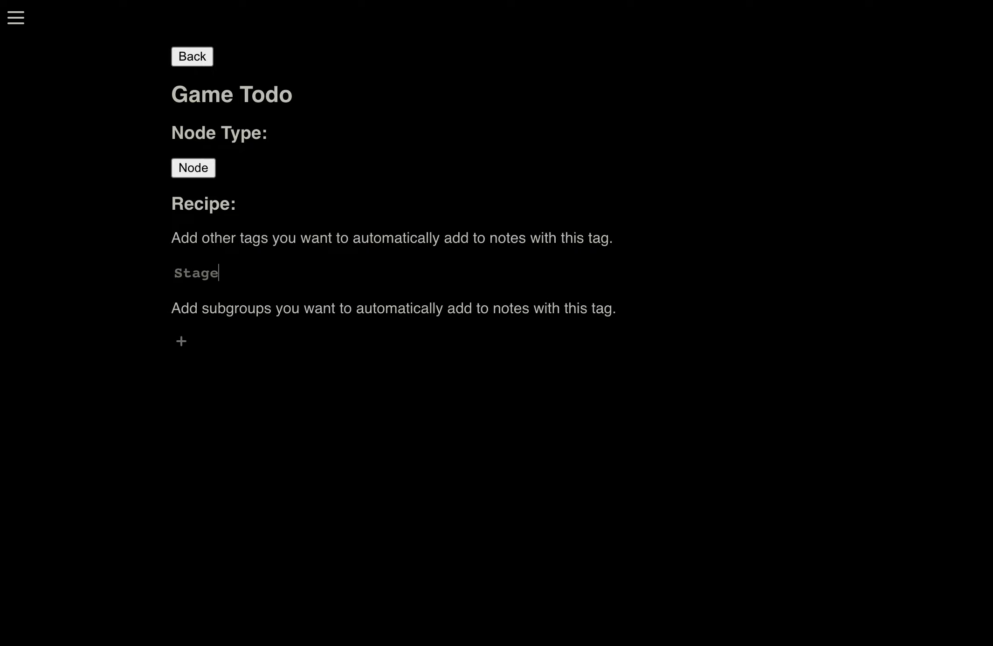
{"action": "key", "text": "Return"}
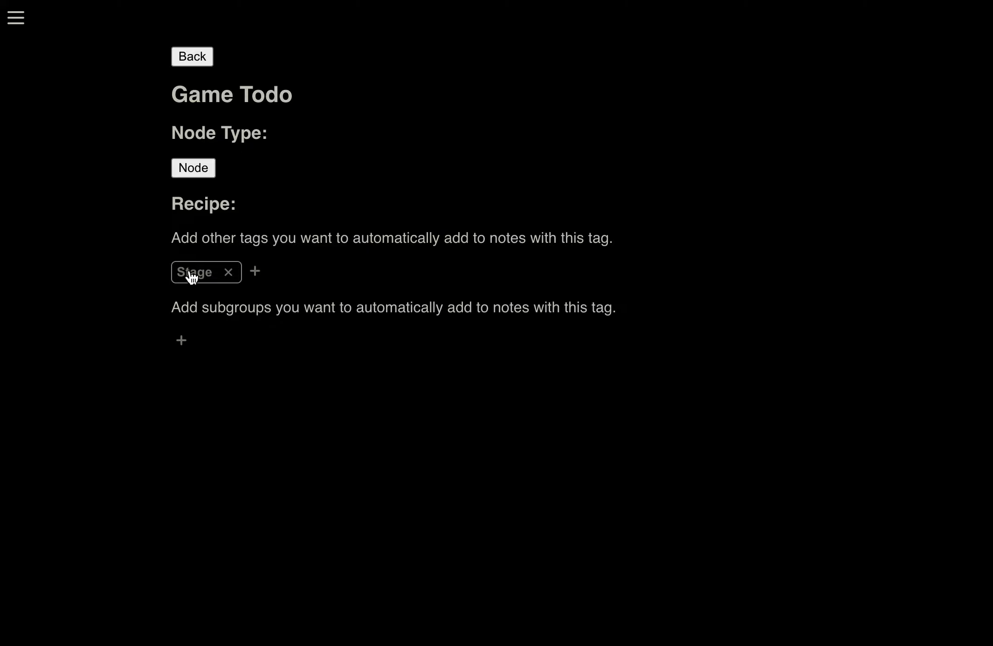
Step: Set the Stage tag's node type to Prop with the Node value type
{"action": "left_click", "coordinate": [191, 276]}
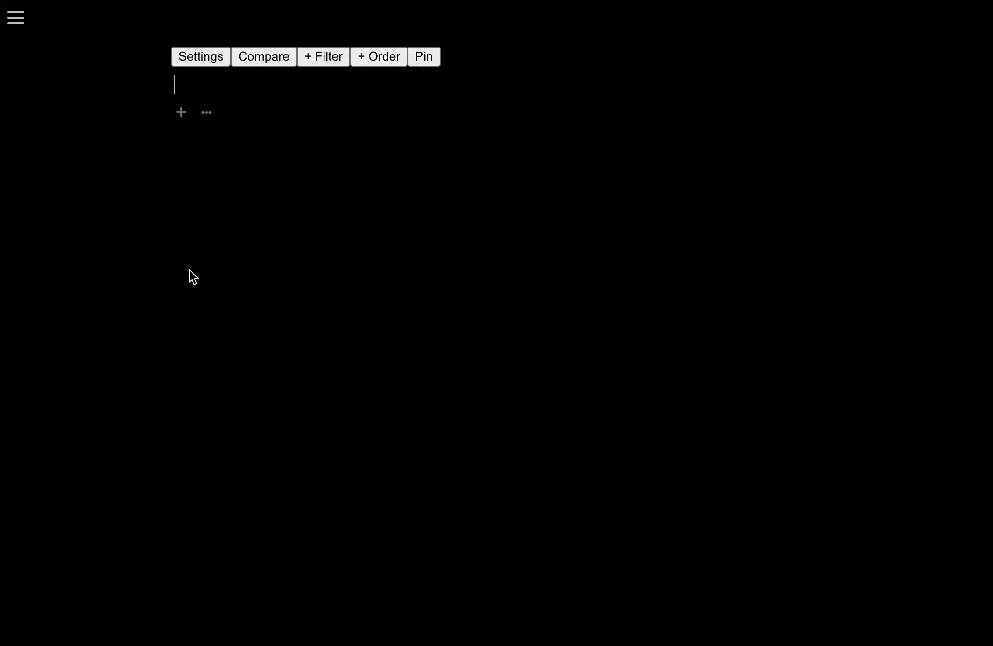
{"action": "left_click", "coordinate": [199, 58]}
{"action": "left_click", "coordinate": [187, 169]}
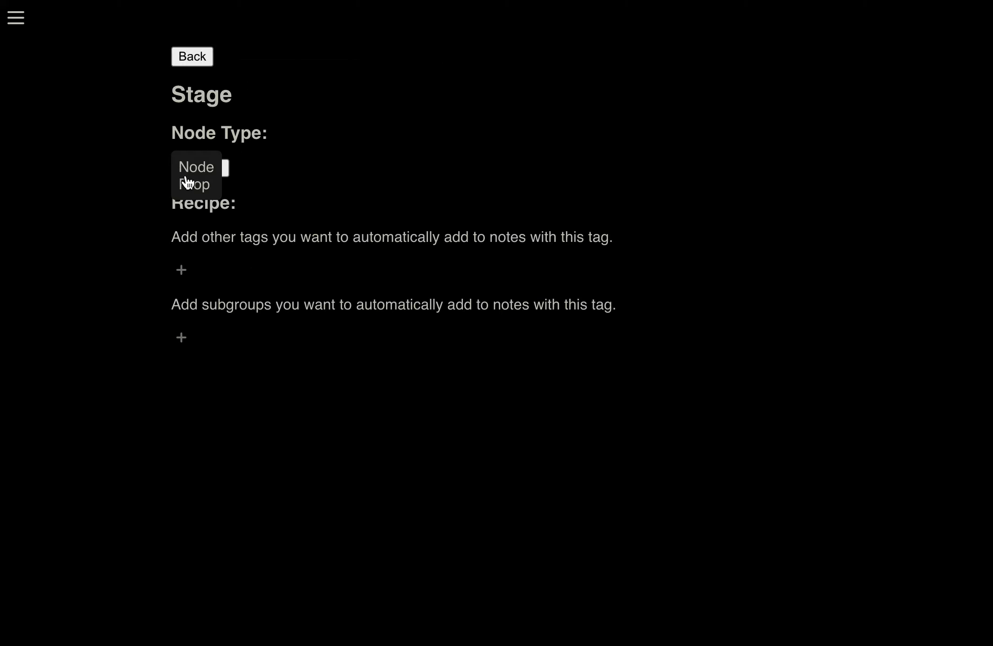
{"action": "left_click", "coordinate": [190, 183]}
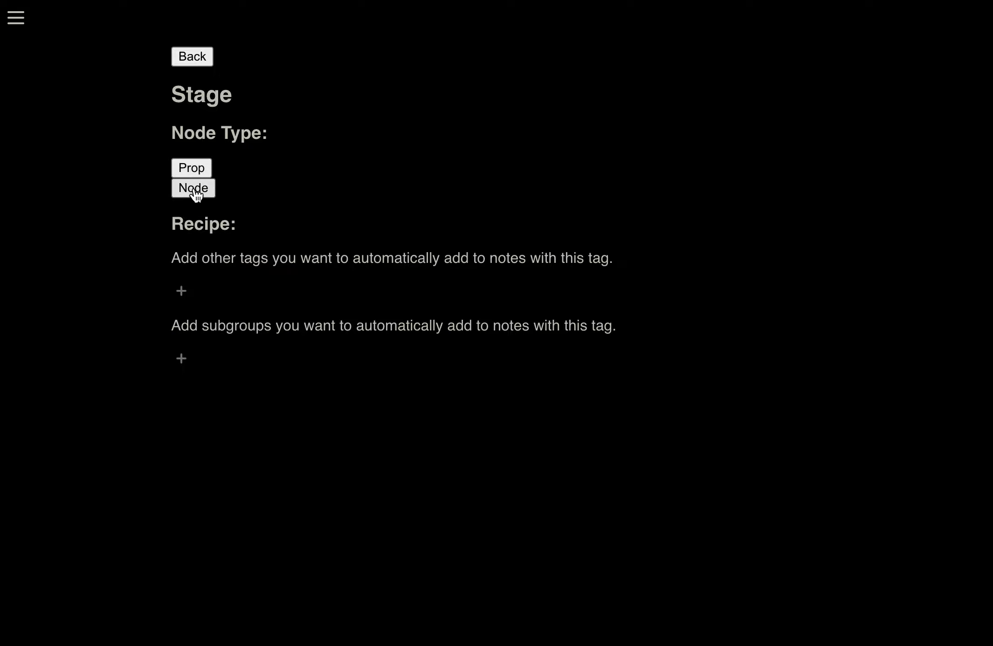
{"action": "left_click", "coordinate": [191, 63]}
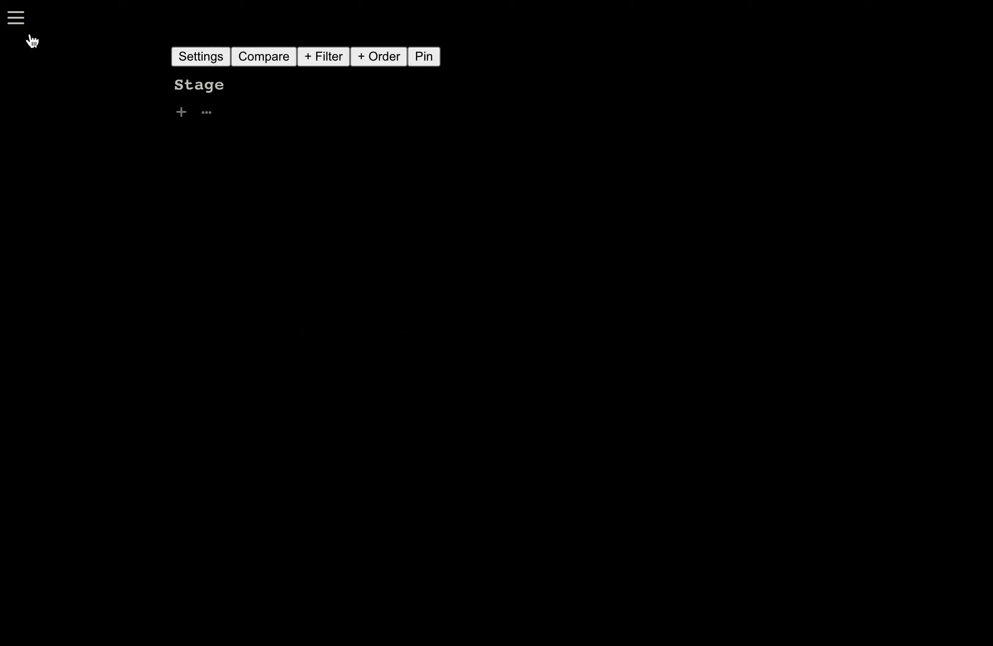
Step: Return to Game Todo and add a child note named "Add logout feature"
{"action": "key", "text": "Escape"}
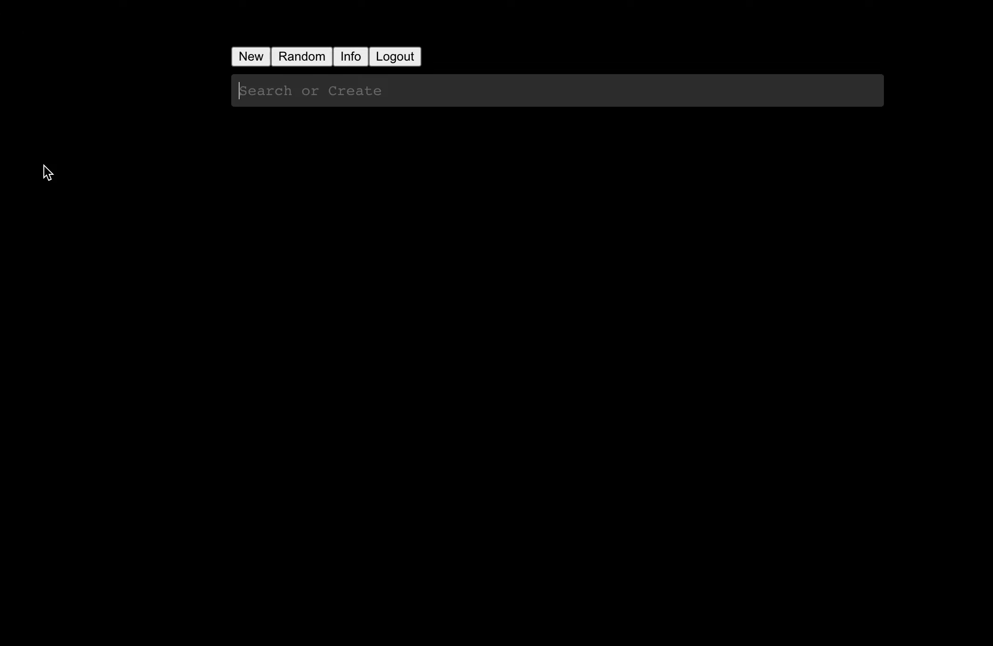
{"action": "left_click", "coordinate": [241, 187]}
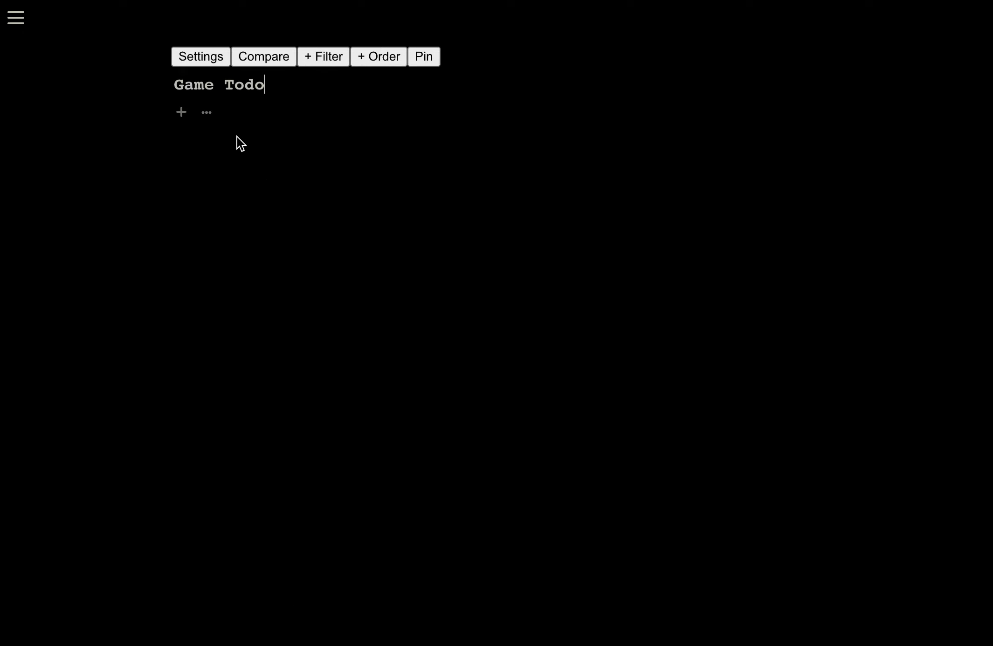
{"action": "key", "text": "Return"}
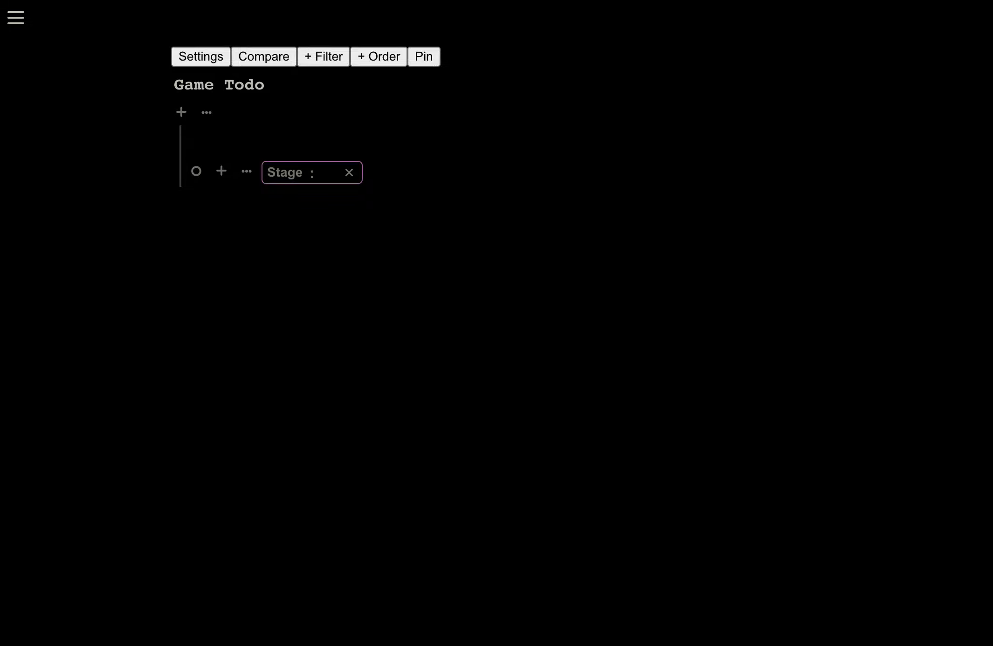
{"action": "type", "text": "Add logout feature"}
{"action": "key", "text": "Return"}
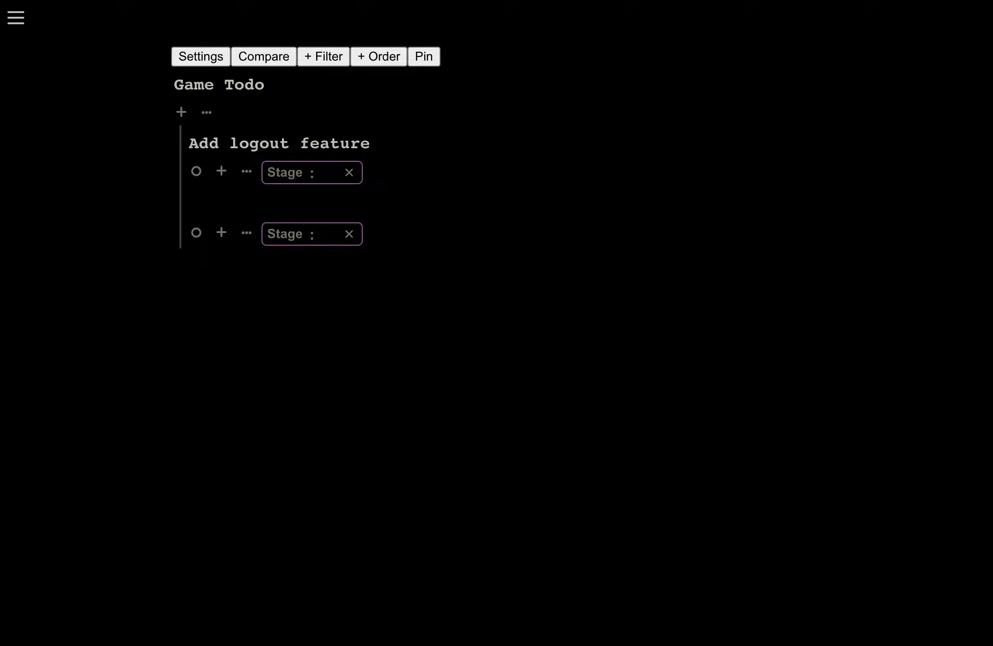
{"action": "key", "text": "BackSpace"}
Step: Set the Stage of "Add logout feature" to Ready
{"action": "left_click", "coordinate": [322, 173]}
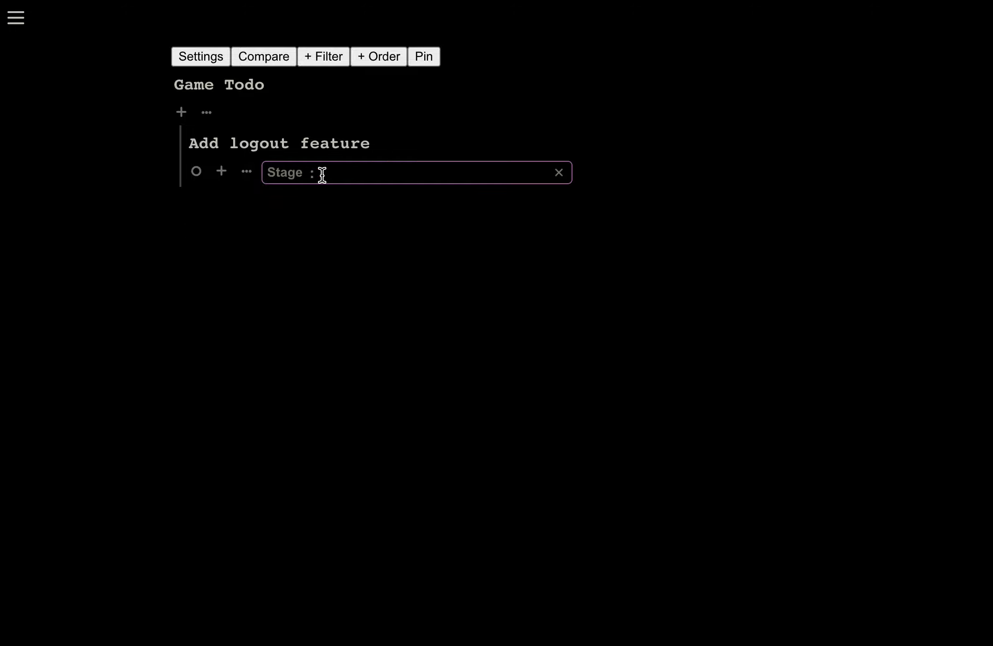
{"action": "type", "text": "Ready"}
{"action": "key", "text": "Return"}
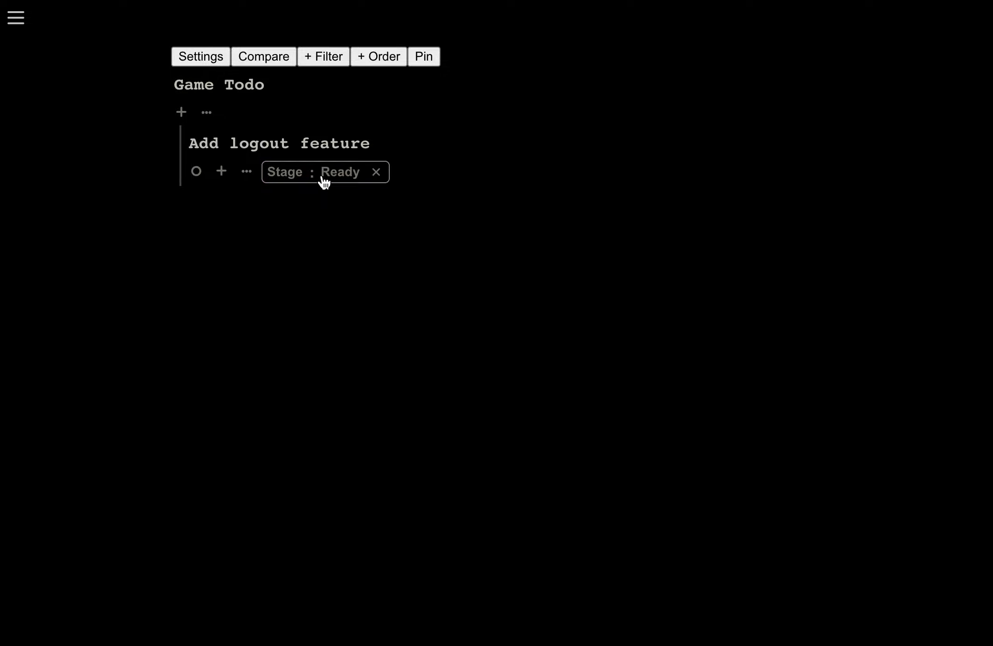
{"action": "left_click", "coordinate": [283, 179]}
{"action": "left_click", "coordinate": [202, 56]}
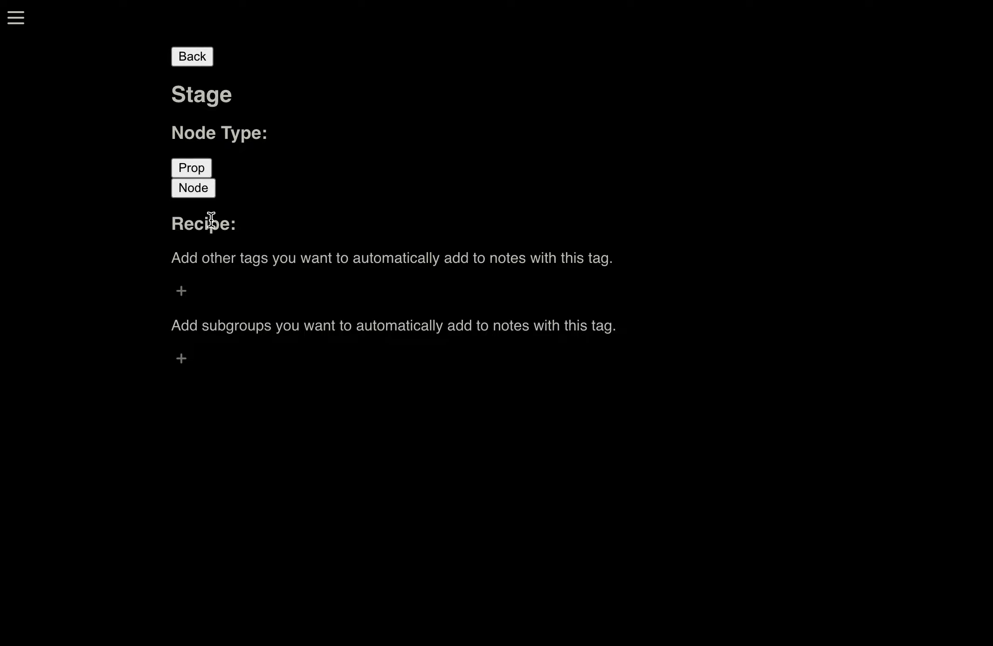
{"action": "left_click", "coordinate": [187, 57]}
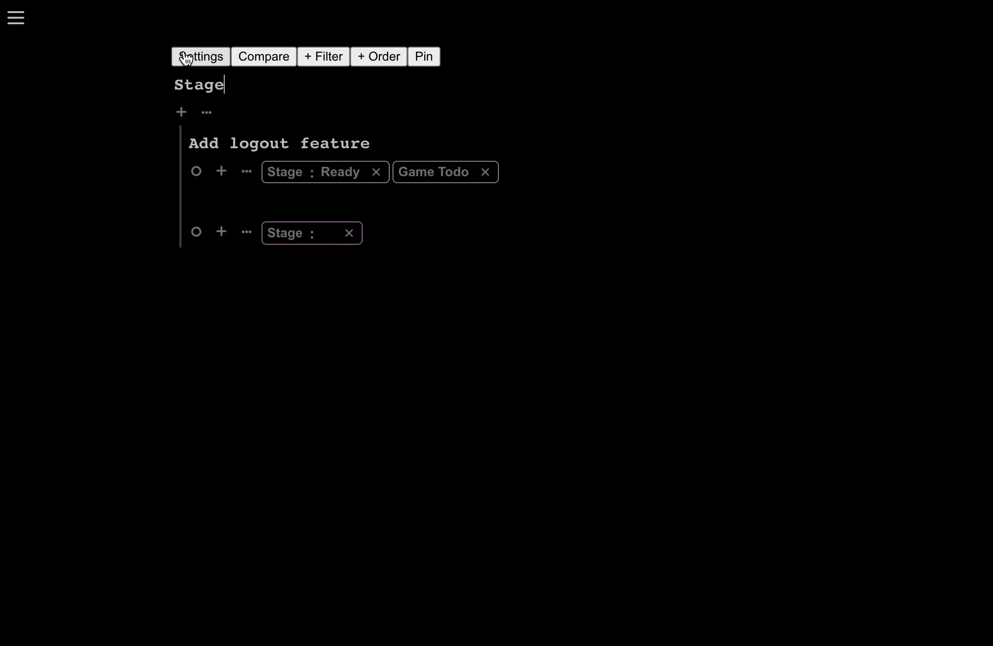
{"action": "left_click", "coordinate": [425, 181]}
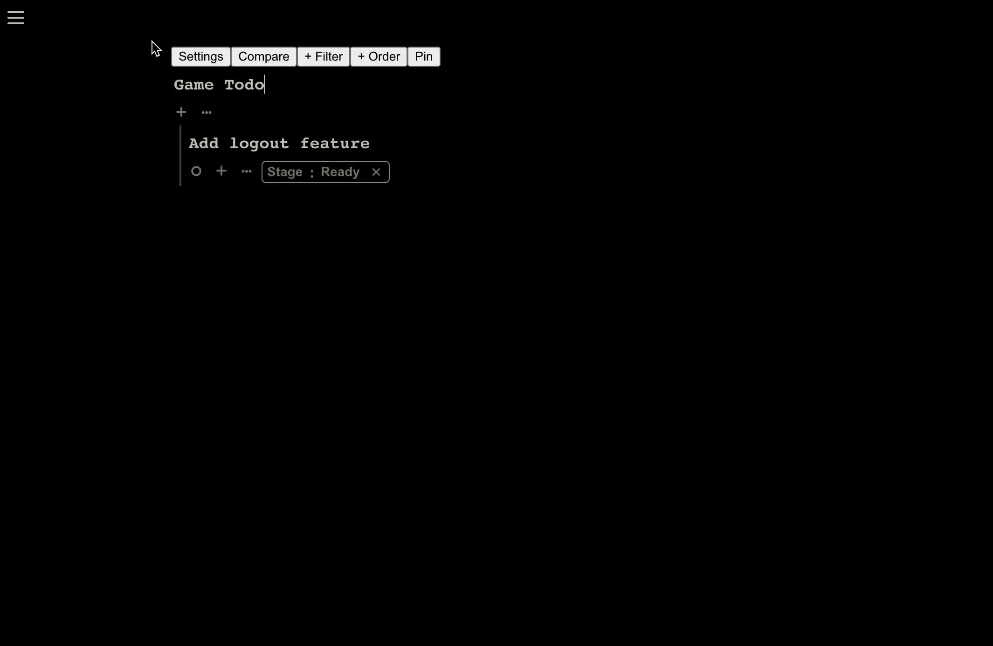
Step: Set the Stage tag in Game Todo's recipe to Inbox as the default for new notes
{"action": "left_click", "coordinate": [181, 60]}
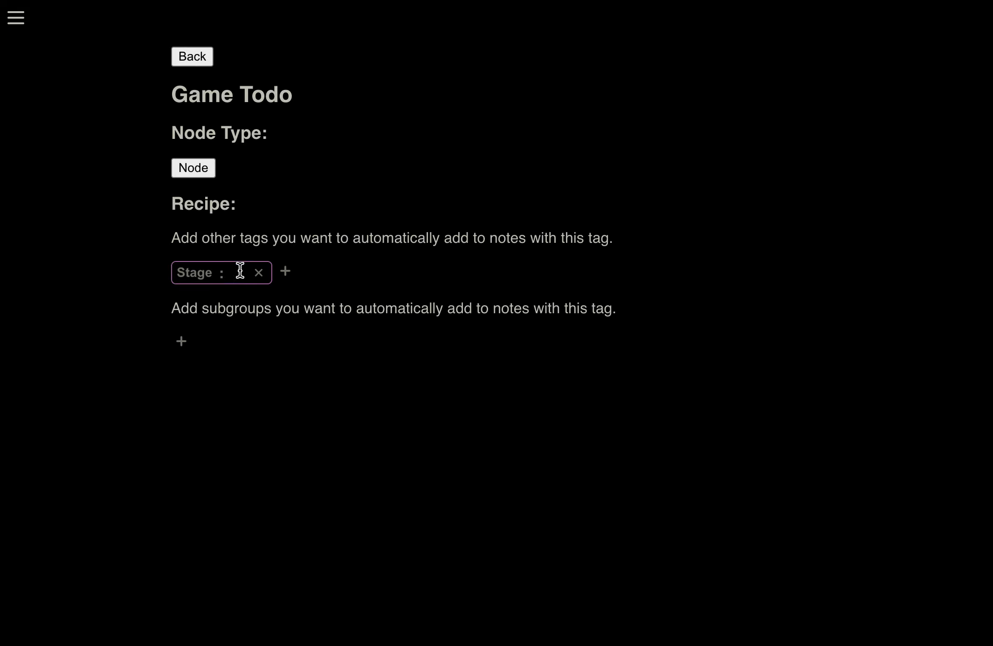
{"action": "left_click", "coordinate": [240, 272]}
{"action": "type", "text": "Inbox"}
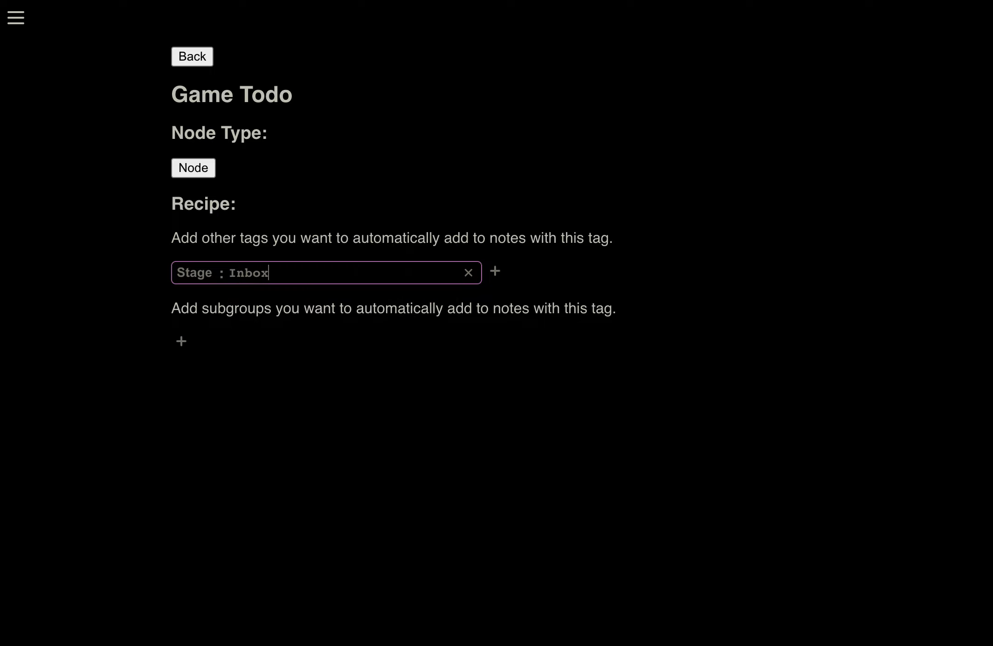
{"action": "key", "text": "Return"}
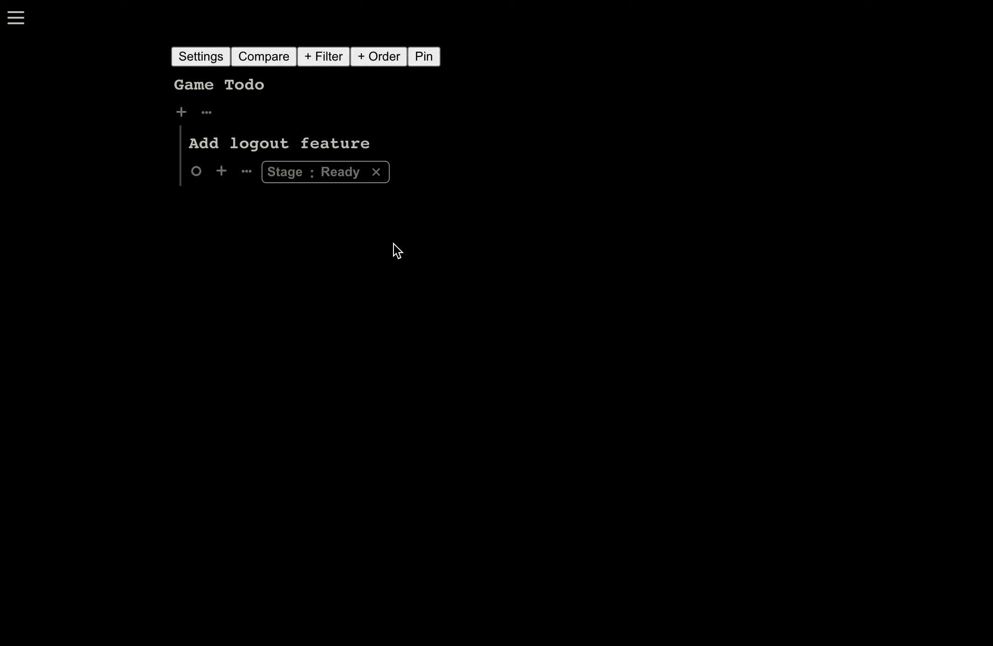
Step: Add a note "Come up with a new level" below "Add logout feature" with its Stage set to Plan
{"action": "left_click", "coordinate": [372, 149]}
{"action": "key", "text": "Return"}
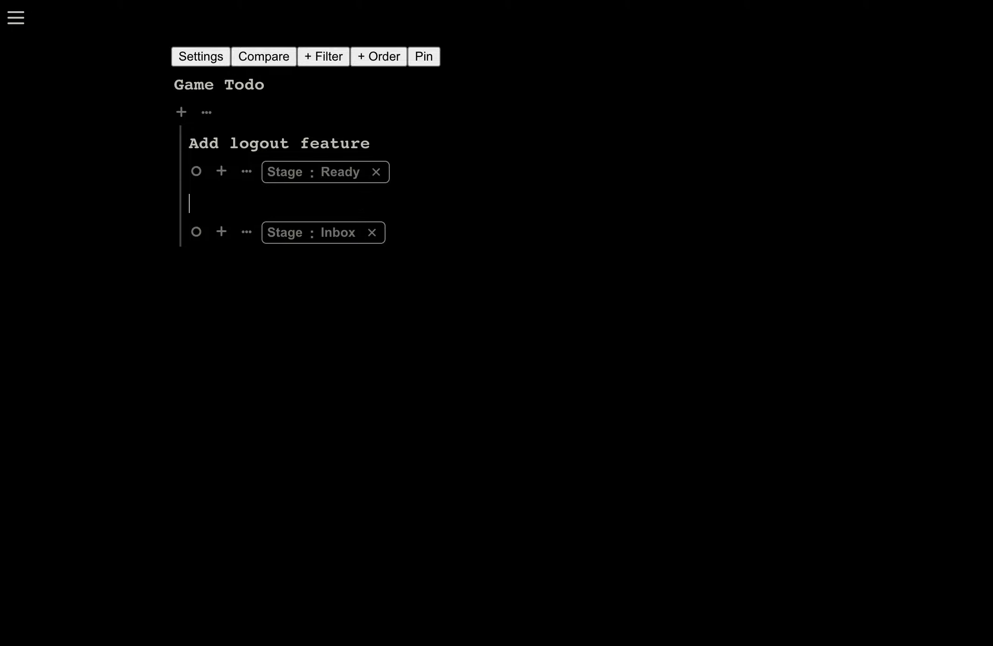
{"action": "type", "text": "Come up with a new level"}
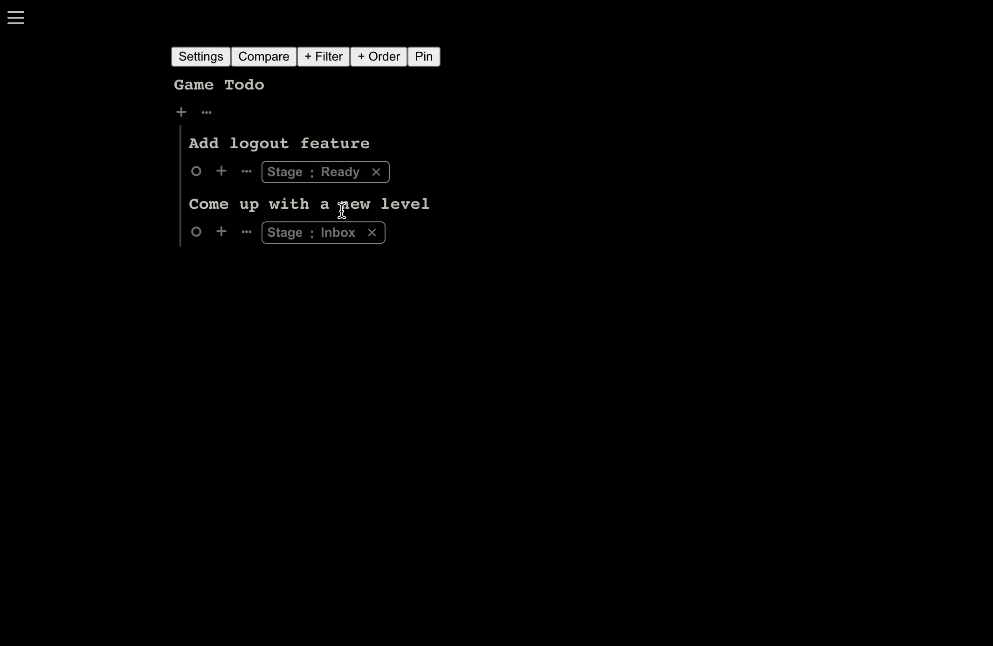
{"action": "left_click", "coordinate": [339, 233]}
{"action": "type", "text": "Plan"}
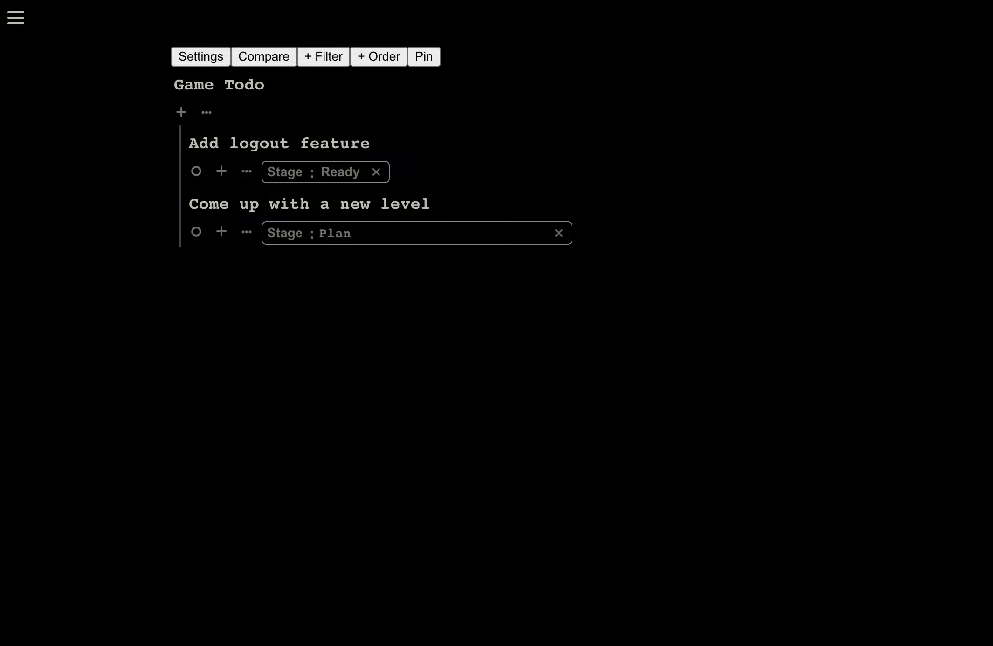
{"action": "key", "text": "Return"}
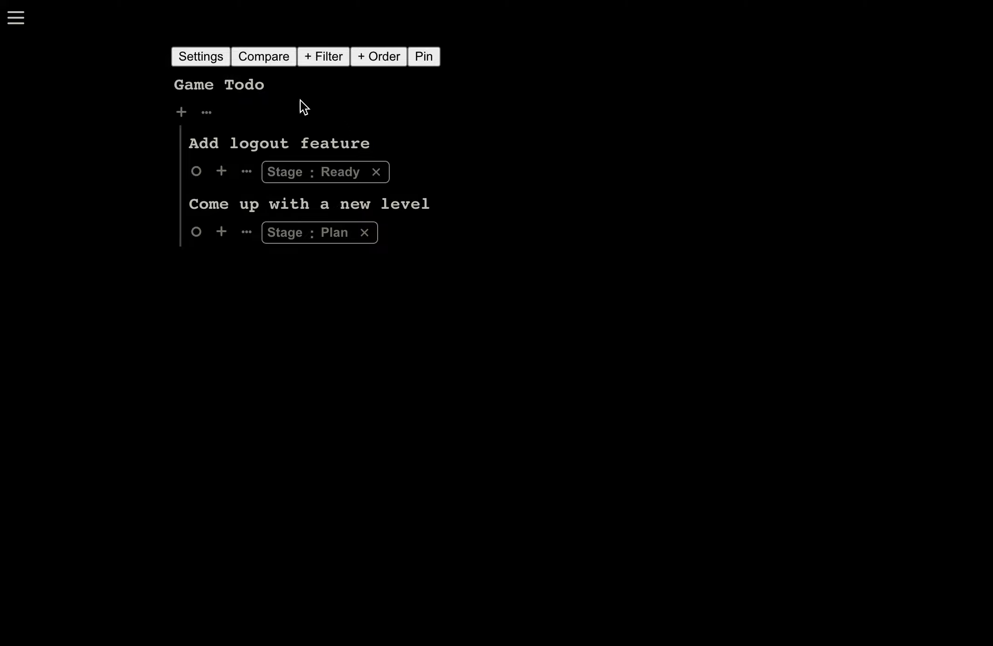
Step: Add a note "Add bonus for winning it all" below "Add logout feature" with its Stage set to Complete
{"action": "left_click", "coordinate": [406, 147]}
{"action": "key", "text": "Return"}
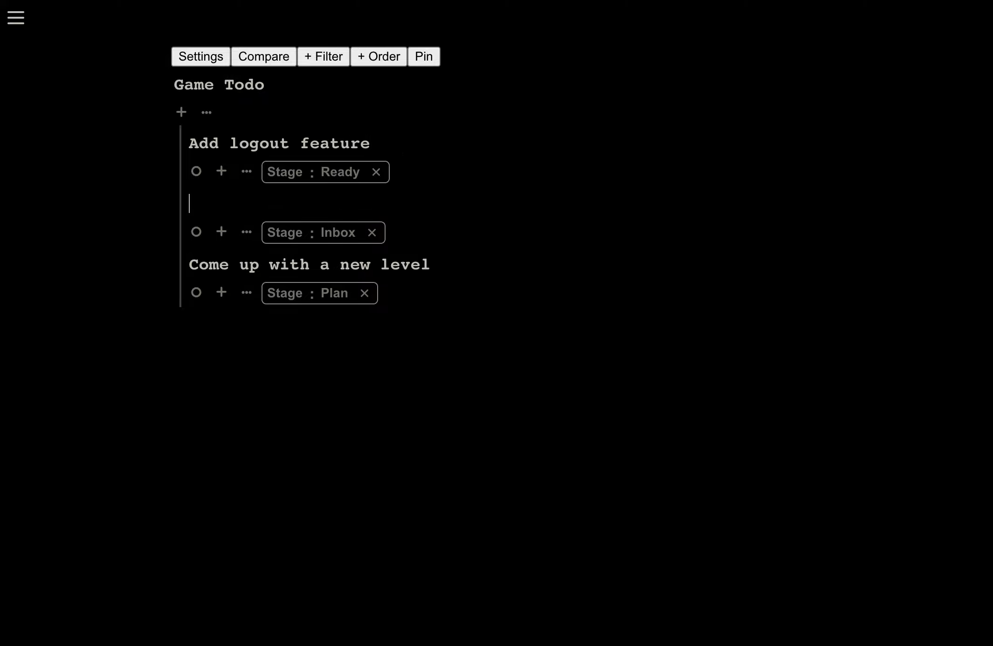
{"action": "type", "text": "Add bonus for winning it all"}
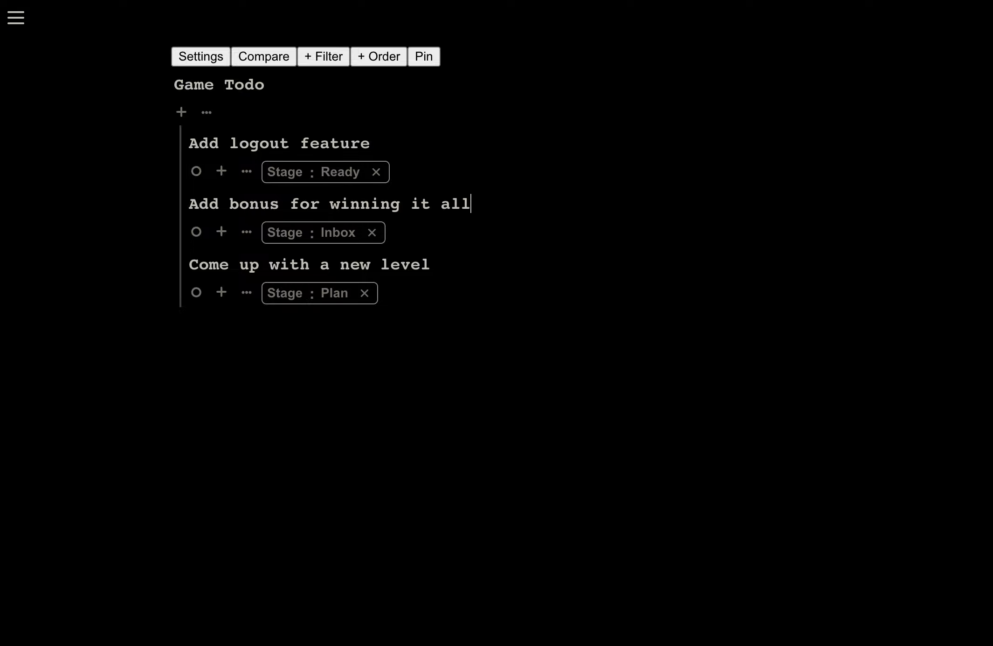
{"action": "left_click", "coordinate": [337, 231]}
{"action": "type", "text": "Complete"}
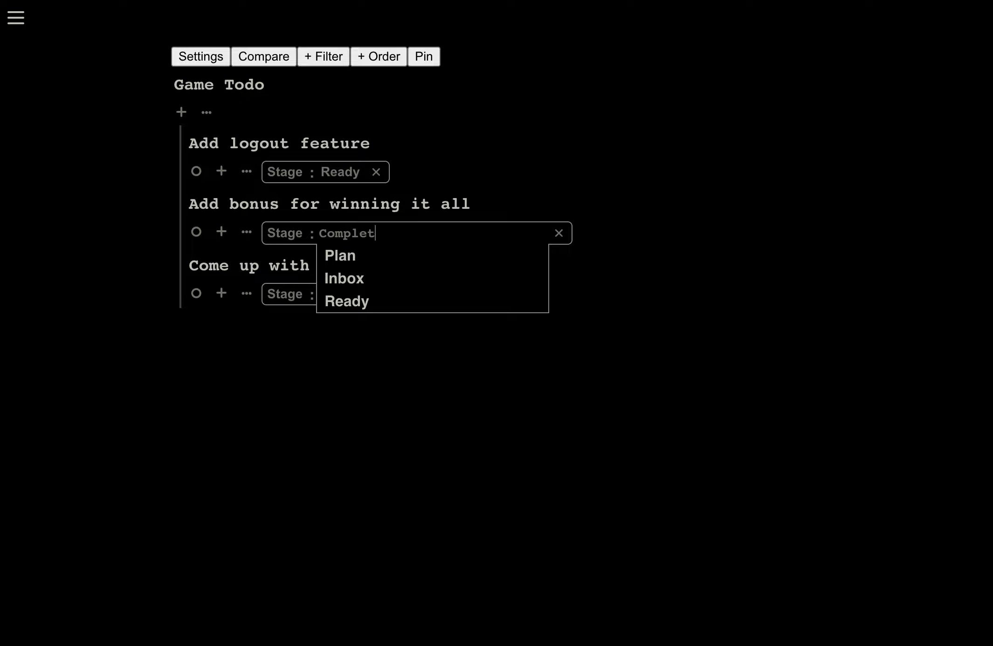
{"action": "key", "text": "Return"}
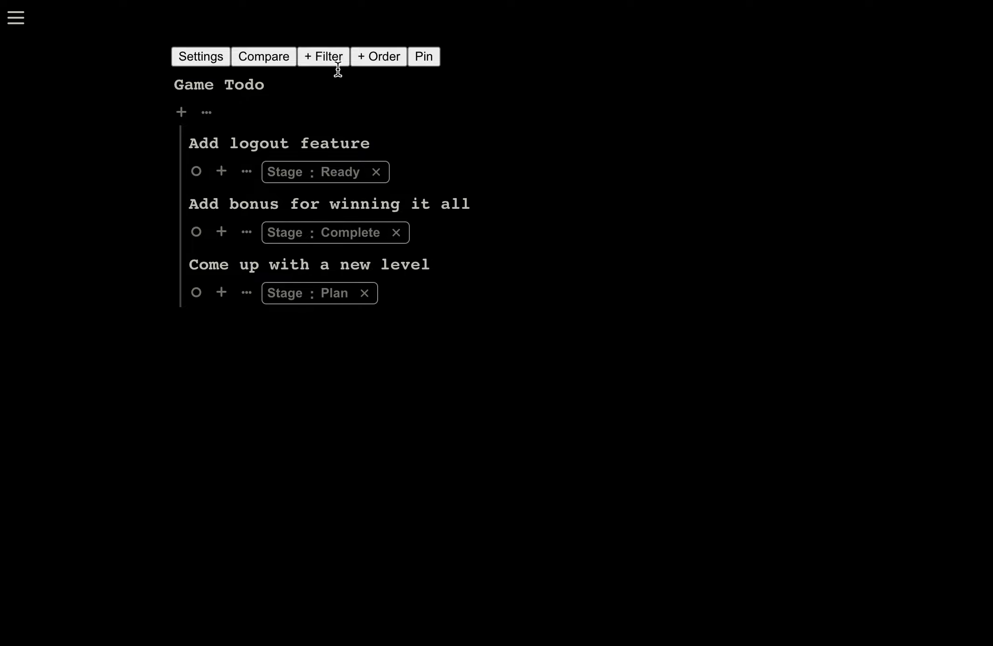
Step: Filter Game Todo to exclude notes whose Stage is Complete, and save the view
{"action": "left_click", "coordinate": [321, 63]}
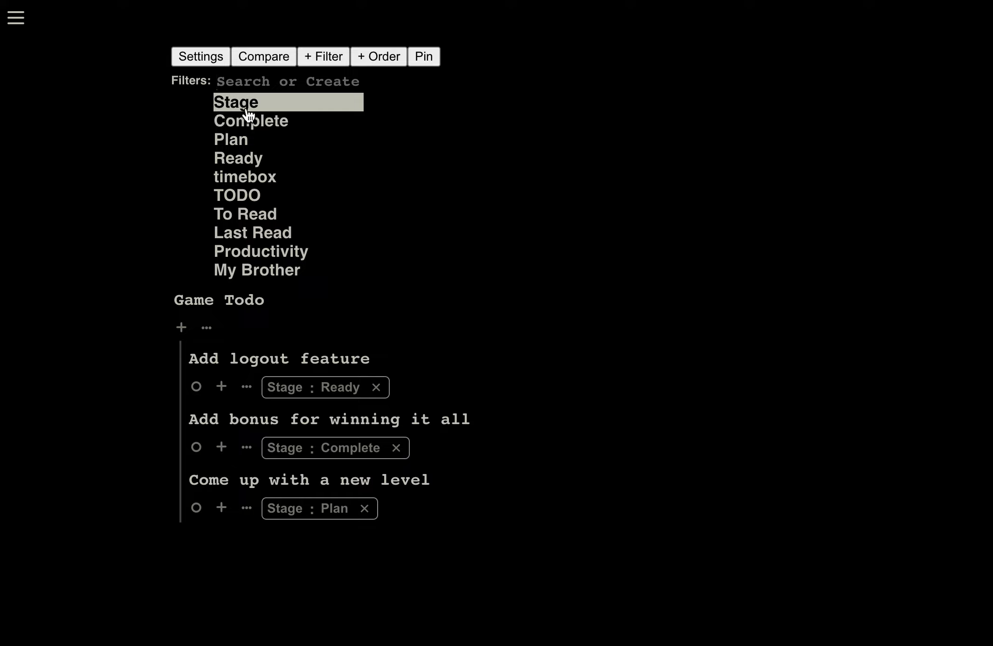
{"action": "left_click", "coordinate": [264, 103]}
{"action": "left_click", "coordinate": [305, 87]}
{"action": "left_click", "coordinate": [321, 99]}
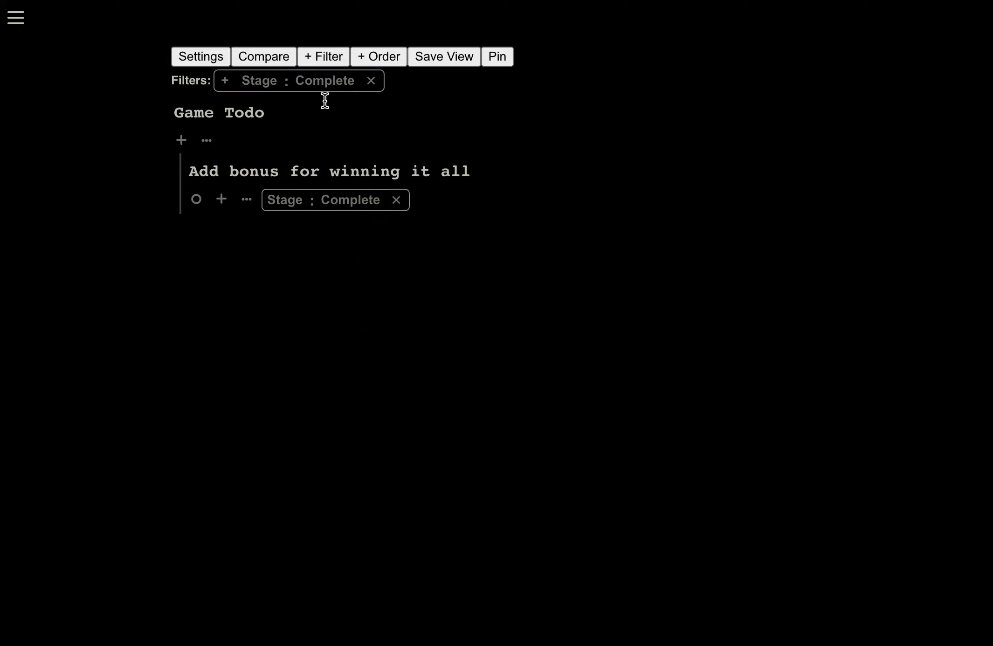
{"action": "left_click", "coordinate": [226, 82]}
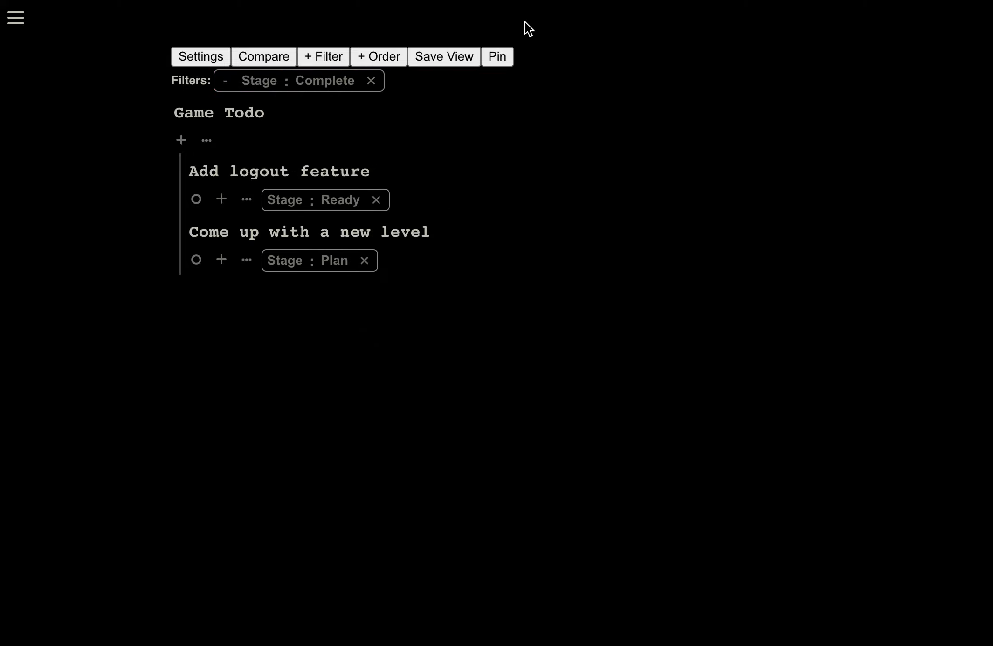
{"action": "left_click", "coordinate": [438, 57]}
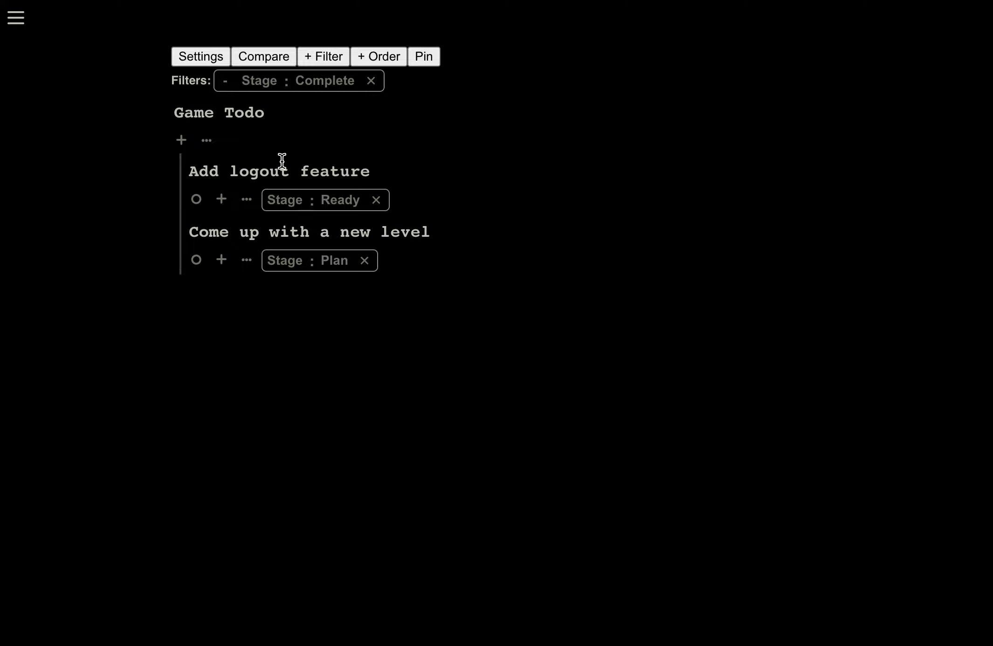
Step: Add a sub-note "should be able to log back in. Redirect to login right away." under "Add logout feature"
{"action": "triple_click", "coordinate": [389, 160]}
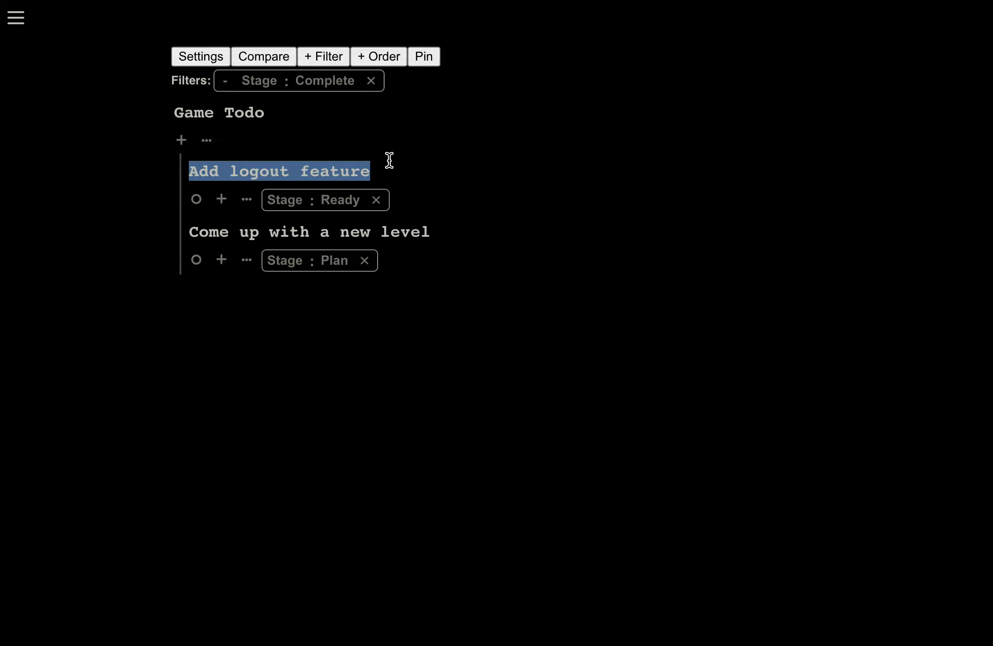
{"action": "left_click", "coordinate": [419, 175]}
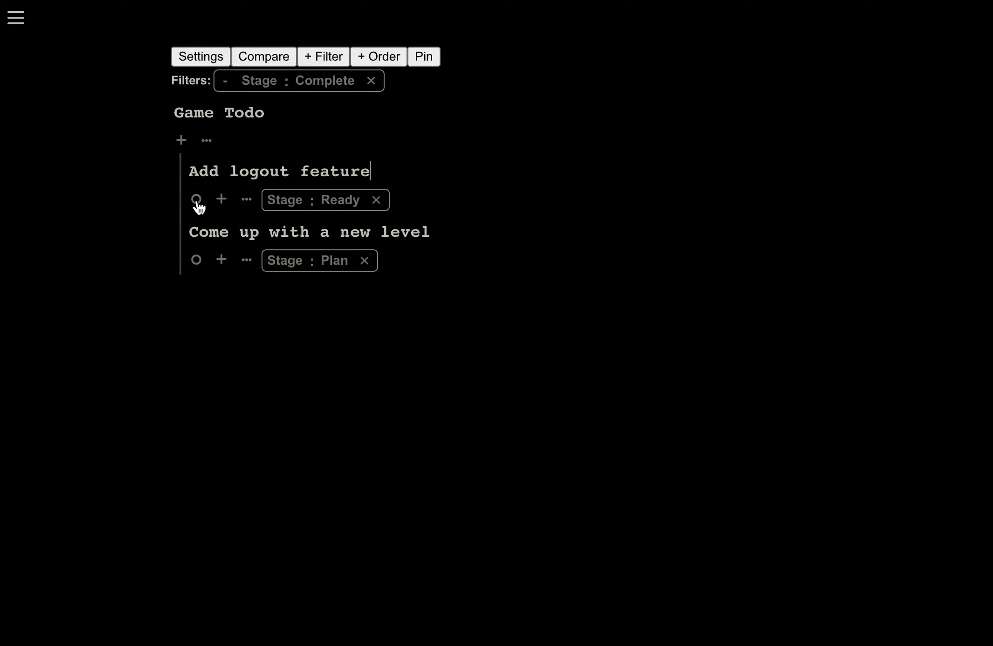
{"action": "key", "text": "Return"}
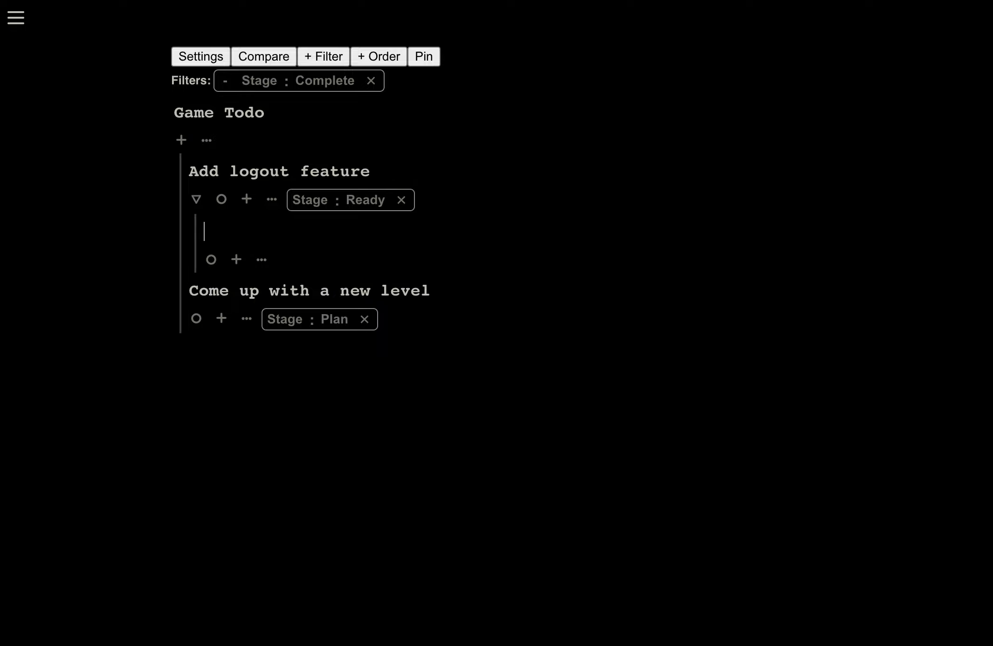
{"action": "type", "text": "should be able to log back in. Redirct to"}
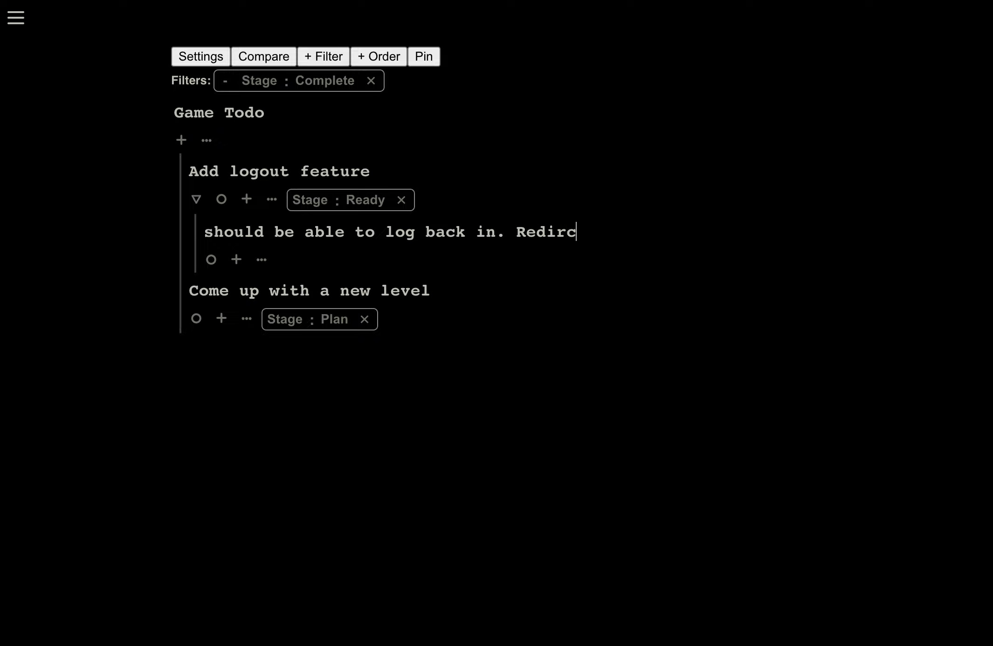
{"action": "key", "text": "BackSpace"}
{"action": "key", "text": "BackSpace"}
{"action": "key", "text": "BackSpace"}
{"action": "key", "text": "BackSpace"}
{"action": "key", "text": "BackSpace"}
{"action": "type", "text": "ect to login right "}
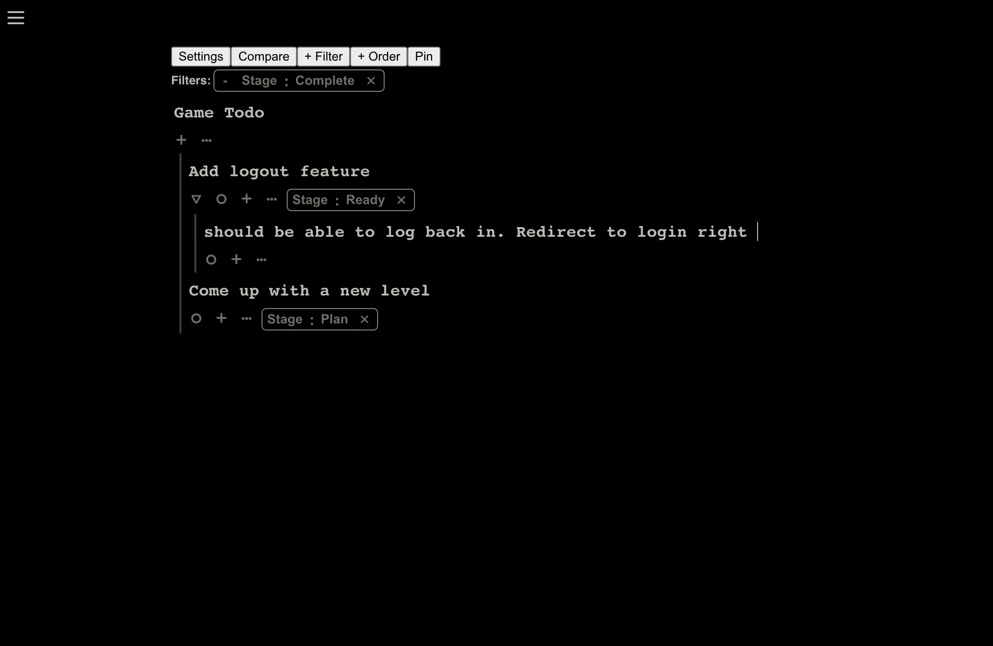
{"action": "type", "text": "away."}
Step: Split "Redirect to login right away." into its own sub-note, and end "Come up with a new level" with a period
{"action": "left_click", "coordinate": [514, 229]}
{"action": "key", "text": "BackSpace"}
{"action": "key", "text": "Return"}
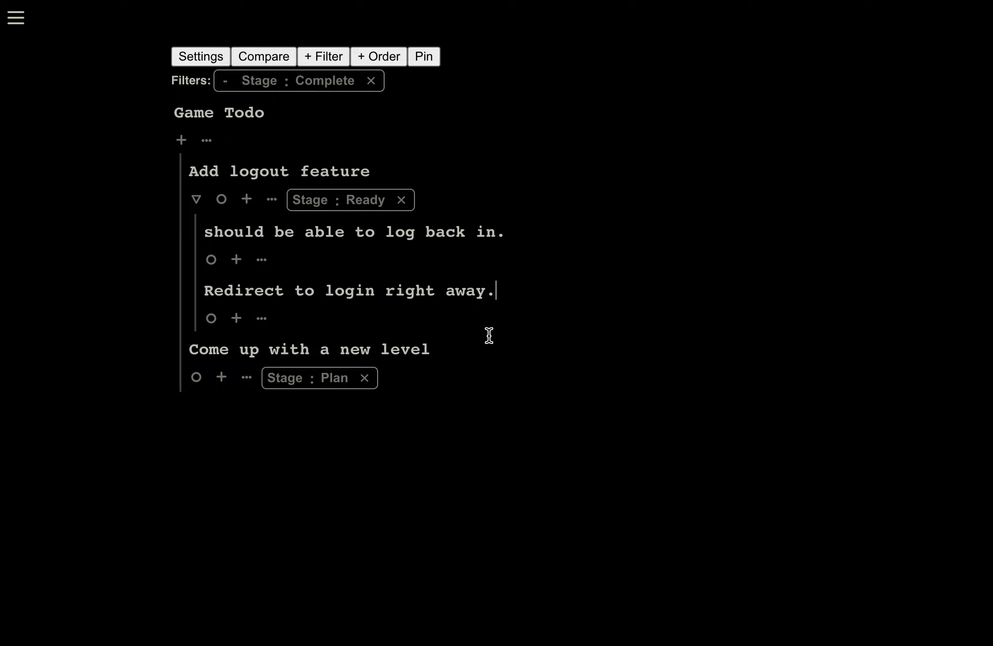
{"action": "left_click", "coordinate": [464, 349]}
{"action": "type", "text": "."}
Step: Search for the Plan tag and open its settings
{"action": "left_click", "coordinate": [17, 20]}
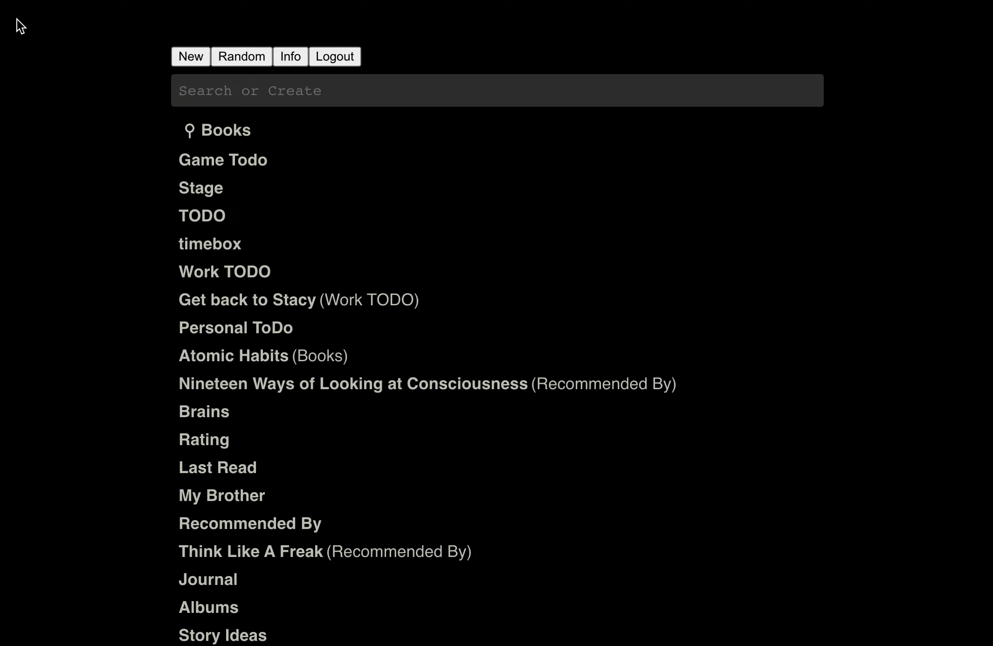
{"action": "left_click", "coordinate": [201, 95]}
{"action": "type", "text": "Plan"}
{"action": "left_click", "coordinate": [205, 129]}
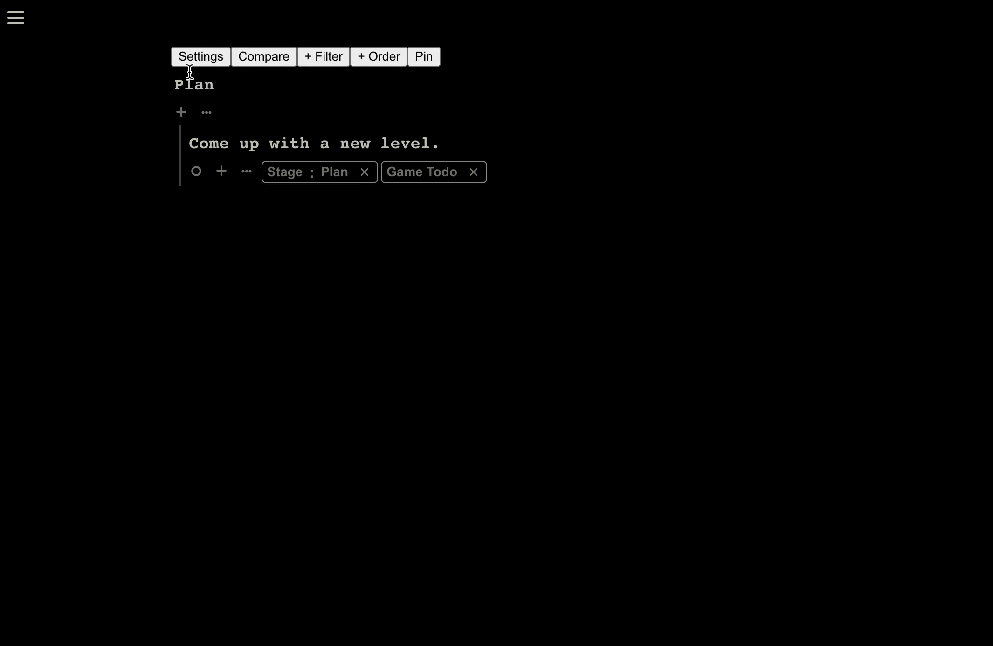
{"action": "left_click", "coordinate": [196, 60]}
Step: Add the subgroups Goal, Decisions and Lingering Questions to Plan's recipe, and return to the Plan page
{"action": "left_click", "coordinate": [181, 339]}
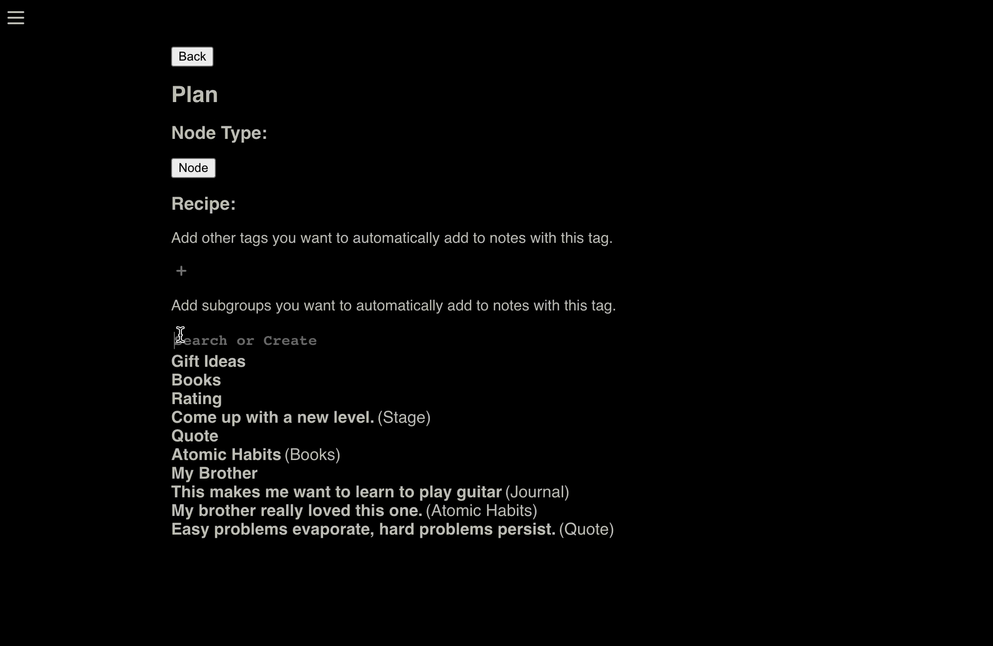
{"action": "type", "text": "Goal"}
{"action": "key", "text": "Return"}
{"action": "left_click", "coordinate": [250, 341]}
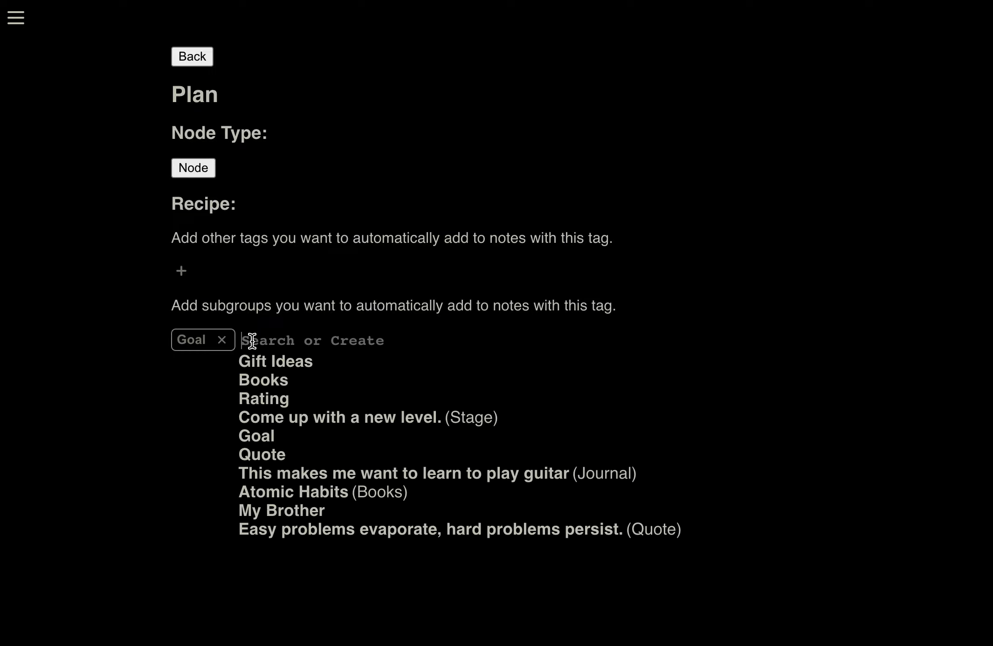
{"action": "type", "text": "Decisuo"}
{"action": "key", "text": "BackSpace"}
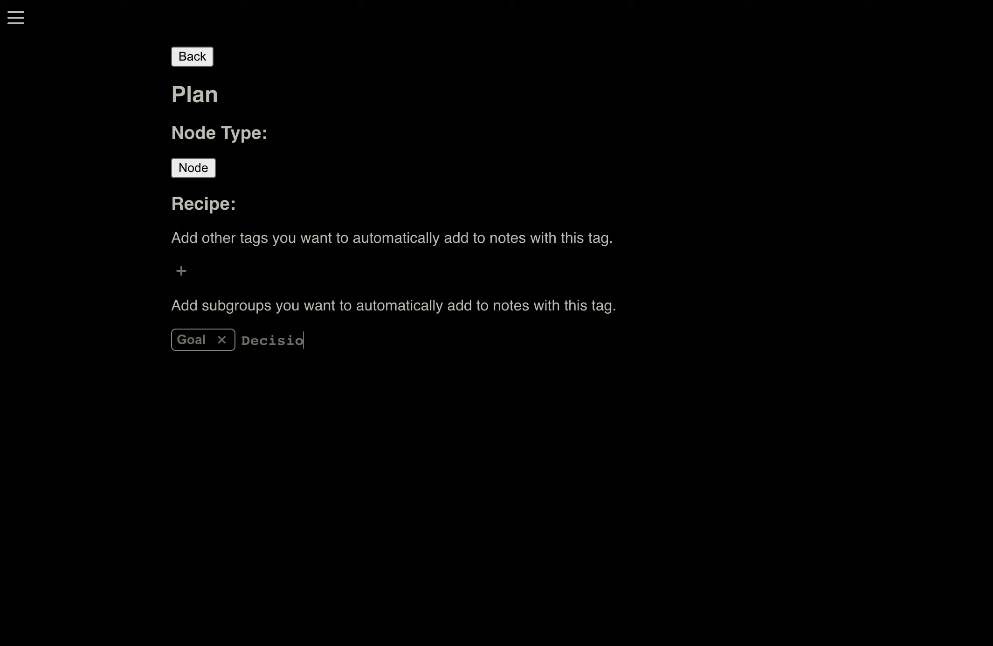
{"action": "key", "text": "Return"}
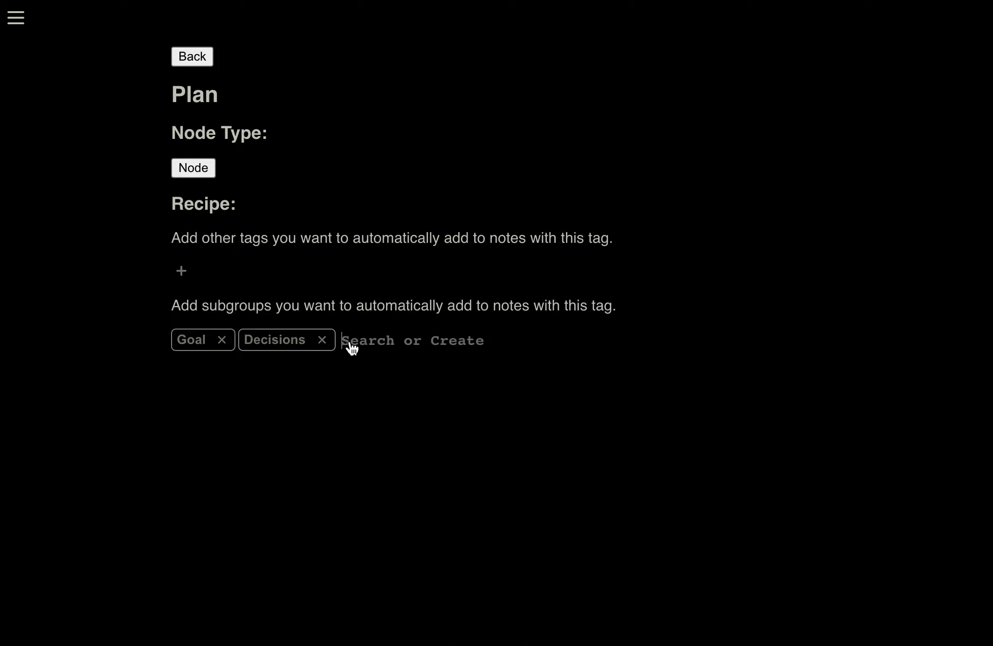
{"action": "left_click", "coordinate": [349, 340]}
{"action": "type", "text": "Linge"}
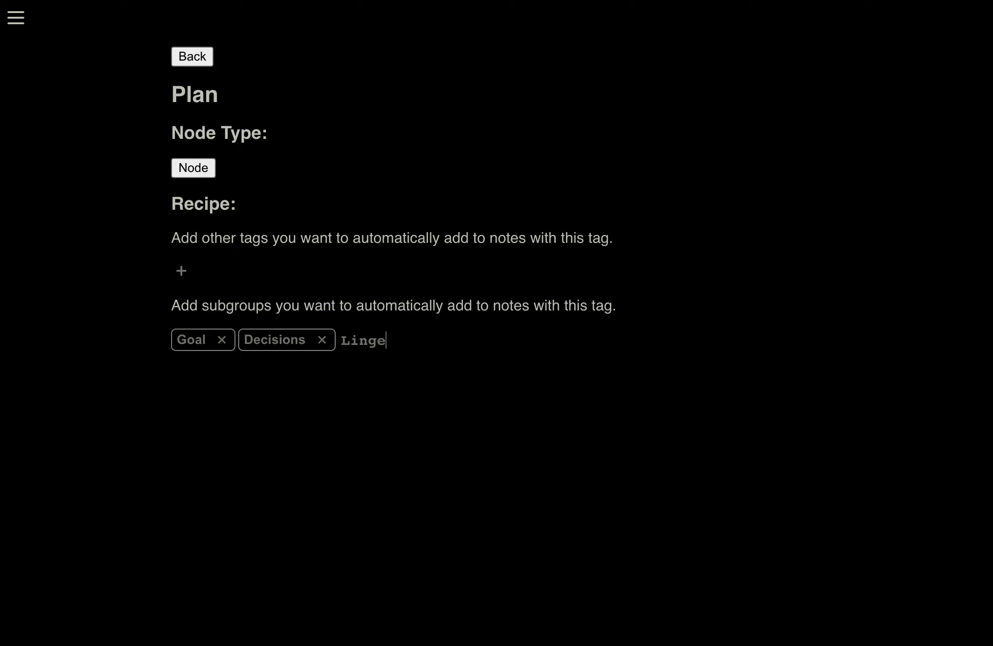
{"action": "type", "text": "ring Questions"}
{"action": "key", "text": "Return"}
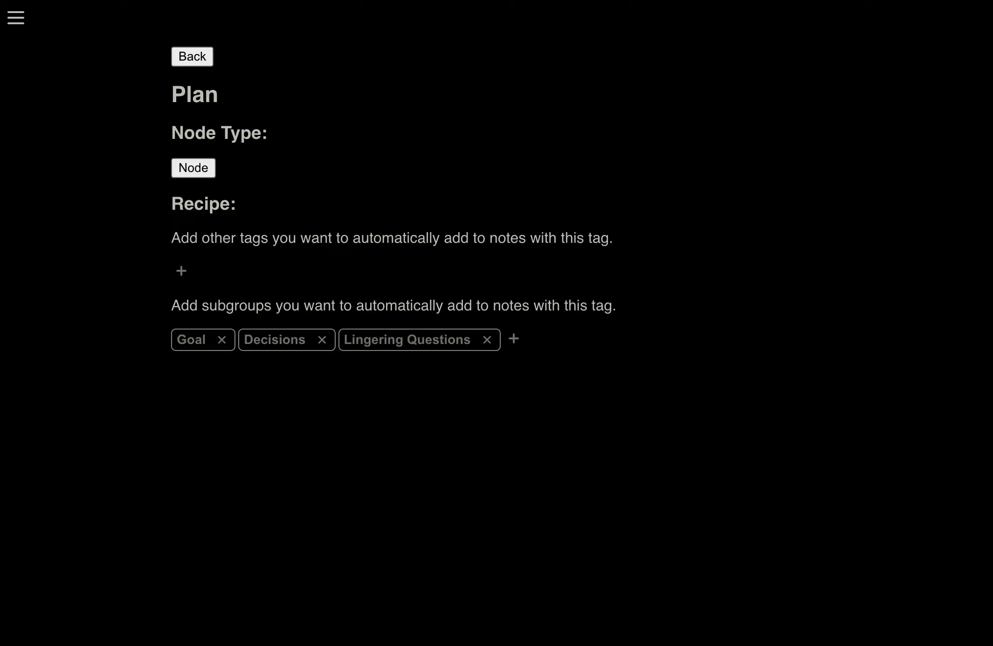
{"action": "left_click", "coordinate": [186, 70]}
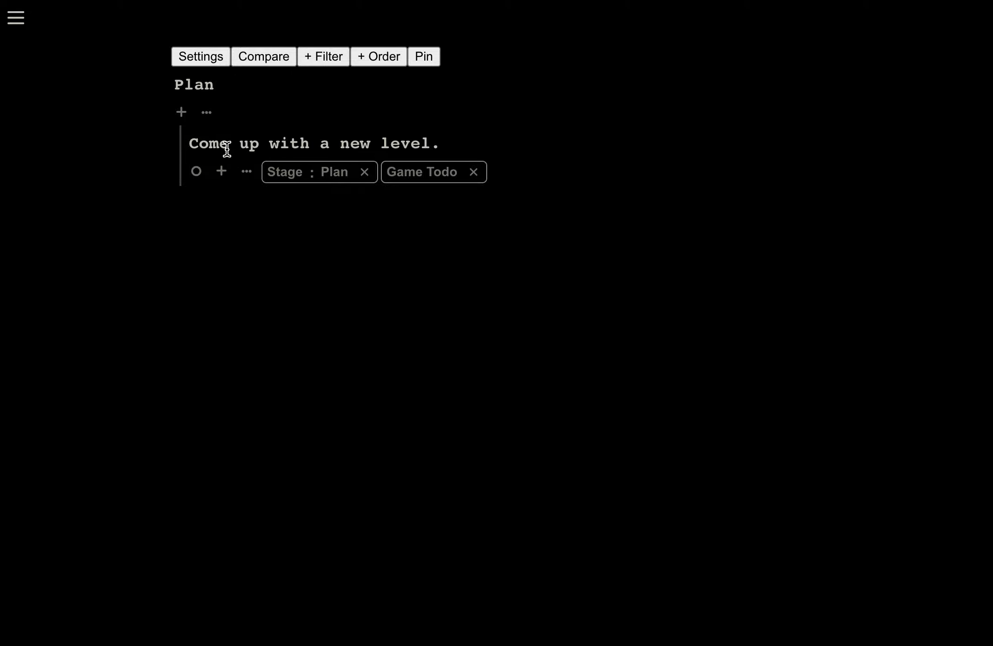
Step: Reopen the Game Todo list and expand the note "Come up with a new level."
{"action": "key", "text": "BackSpace"}
{"action": "key", "text": "BackSpace"}
{"action": "key", "text": "BackSpace"}
{"action": "key", "text": "BackSpace"}
{"action": "type", "text": "Game Todo"}
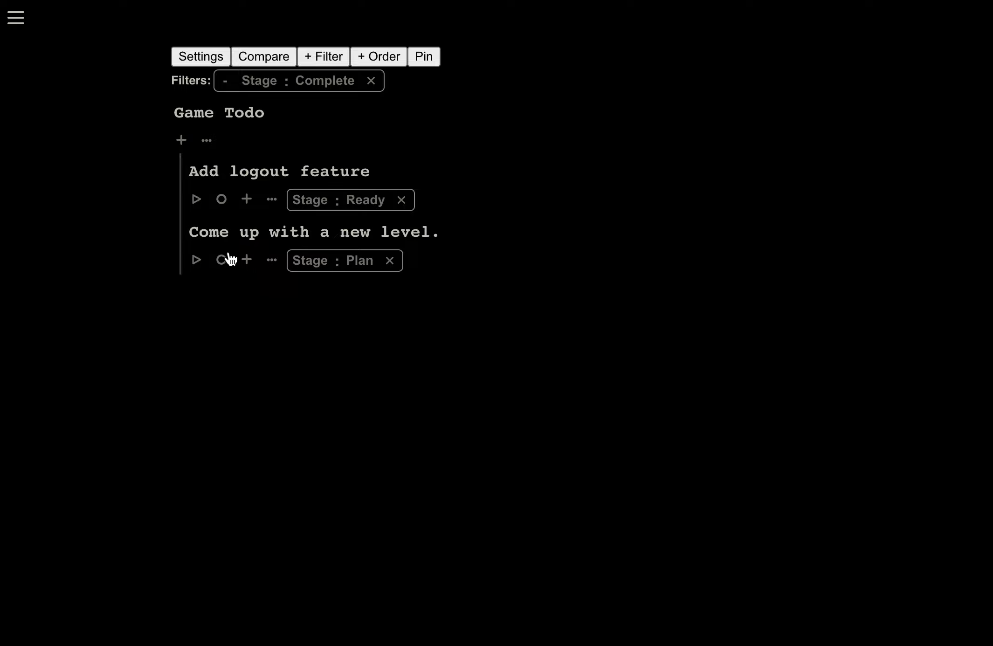
{"action": "left_click", "coordinate": [196, 260]}
Step: Add a note "Make it more existing players" under Goal
{"action": "left_click", "coordinate": [258, 292]}
{"action": "key", "text": "Return"}
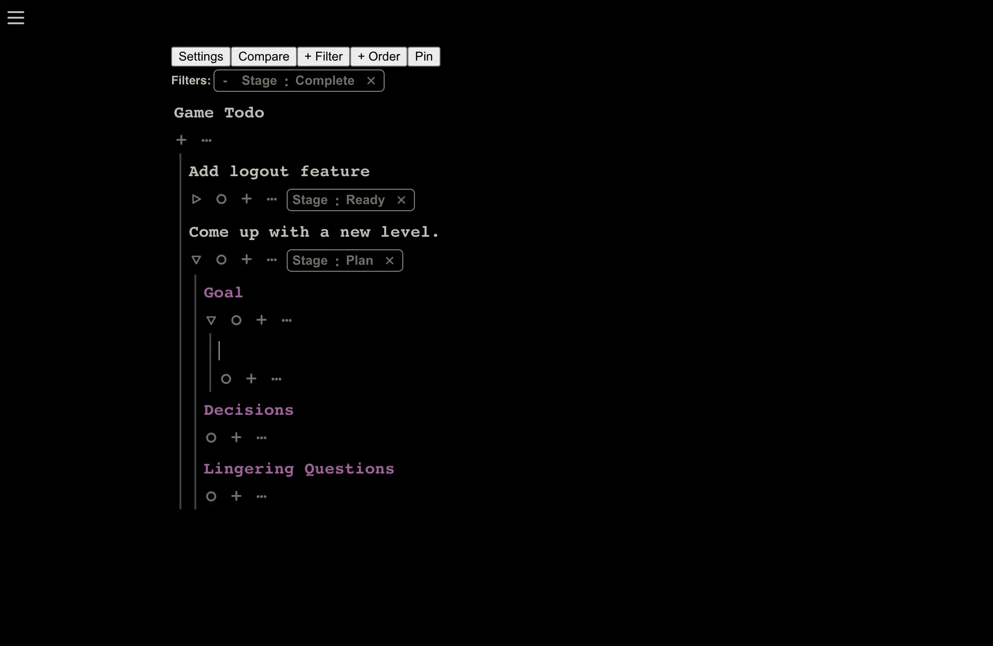
{"action": "type", "text": "Make it more "}
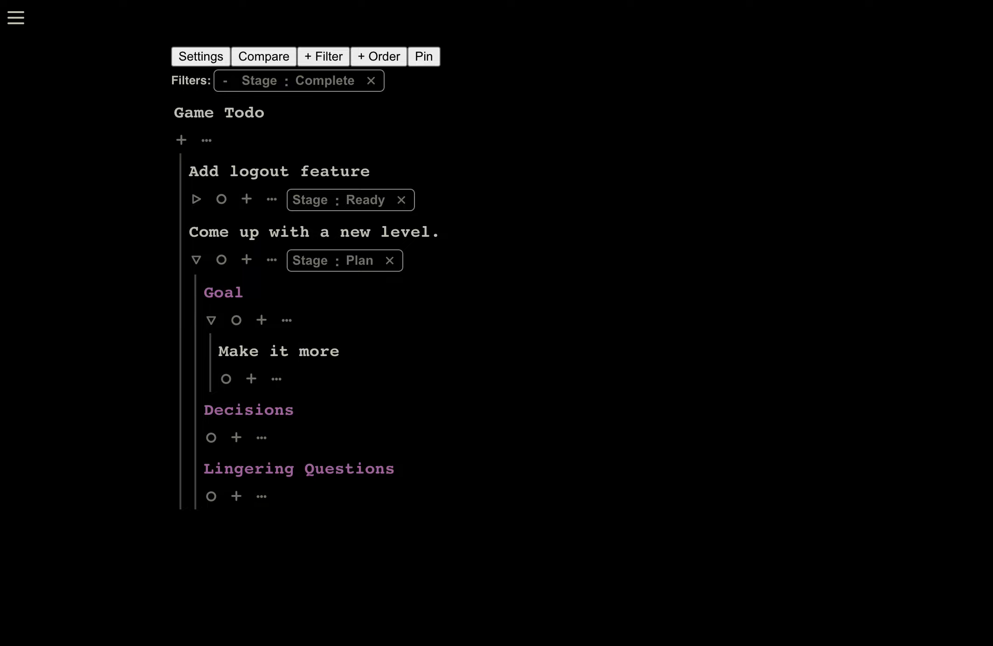
{"action": "type", "text": "existing playe"}
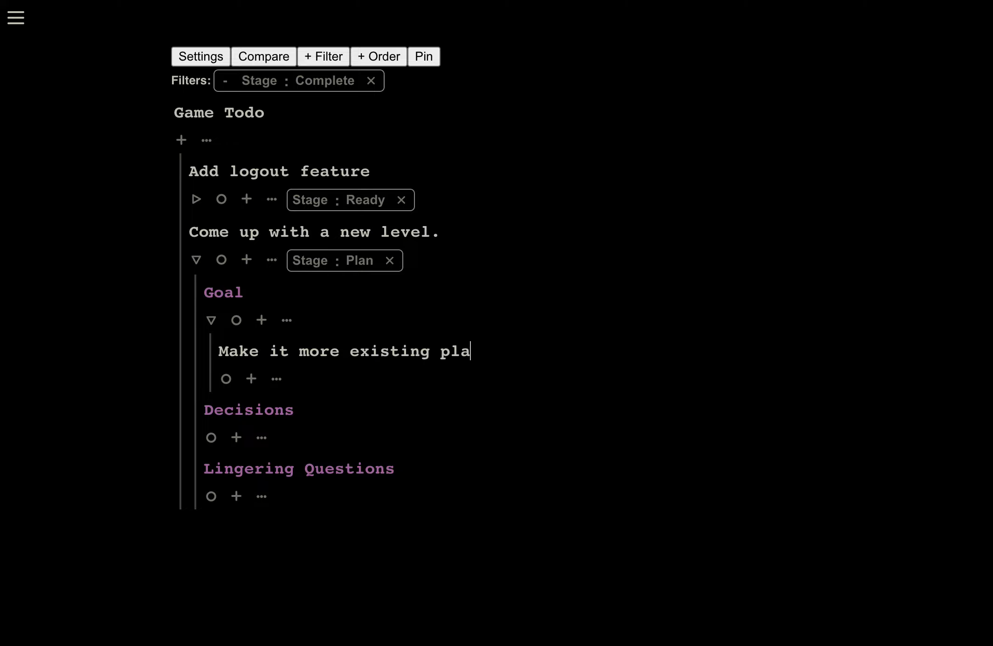
{"action": "key", "text": "BackSpace"}
{"action": "type", "text": "yers"}
Step: Add an empty note under Decisions and a note "What's the theme?" under Lingering Questions
{"action": "left_click", "coordinate": [322, 409]}
{"action": "key", "text": "Return"}
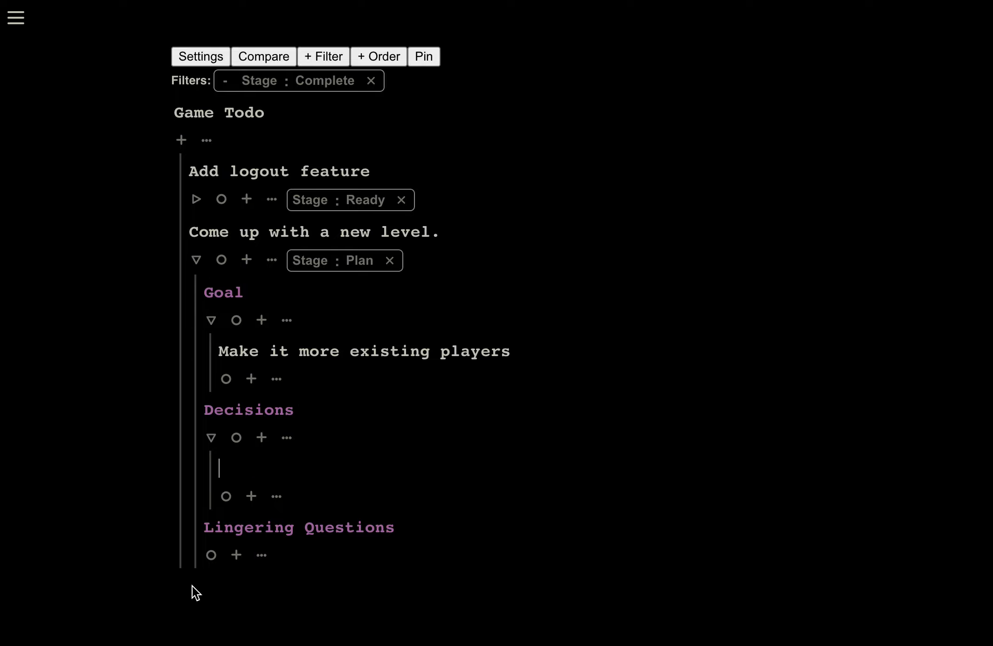
{"action": "left_click", "coordinate": [397, 526]}
{"action": "key", "text": "Return"}
{"action": "type", "text": "What's the theme"}
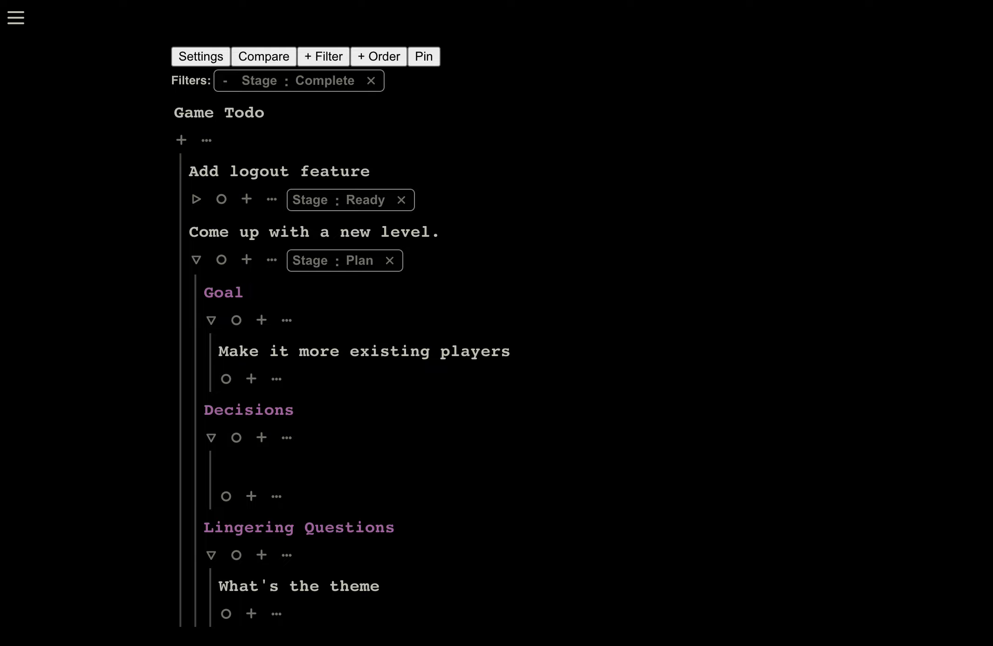
{"action": "type", "text": "?"}
Step: Add the sub-notes "Jungle" and "Desert" under "What's the theme?"
{"action": "key", "text": "Return"}
{"action": "scroll", "coordinate": [387, 413], "scroll_direction": "down", "scroll_amount": 4}
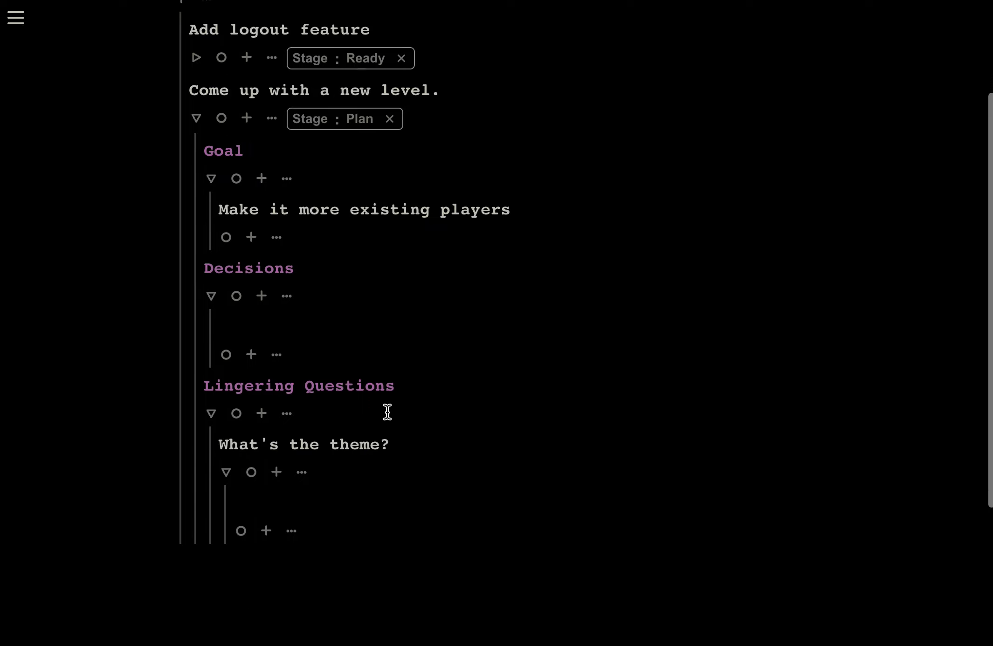
{"action": "type", "text": "Jungle"}
{"action": "key", "text": "Return"}
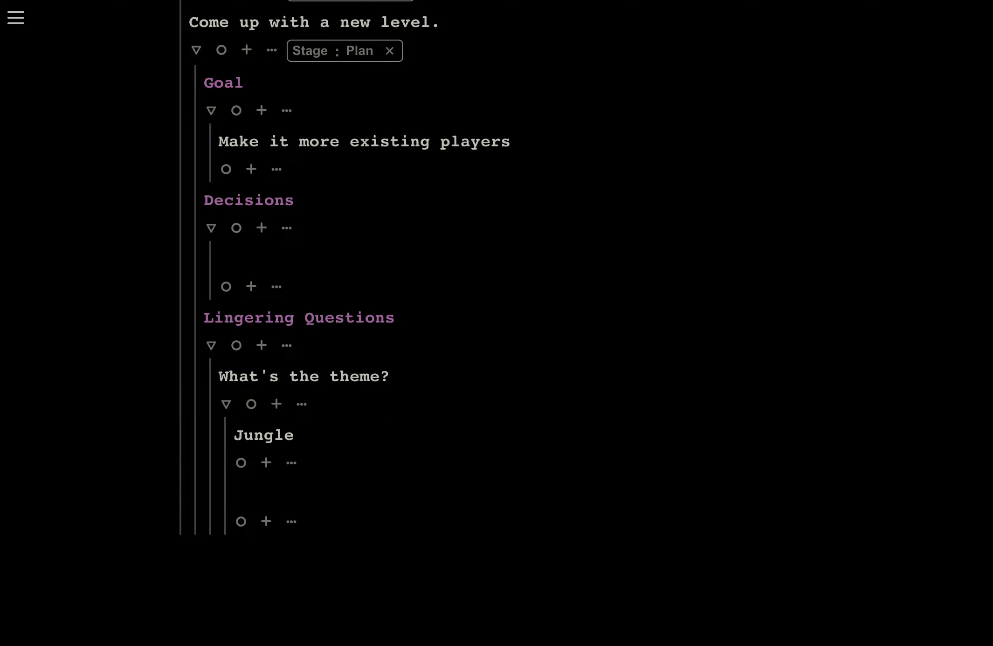
{"action": "type", "text": "Desert"}
Step: Open the note "Come up with a new level." on its own page
{"action": "scroll", "coordinate": [322, 412], "scroll_direction": "up", "scroll_amount": 2}
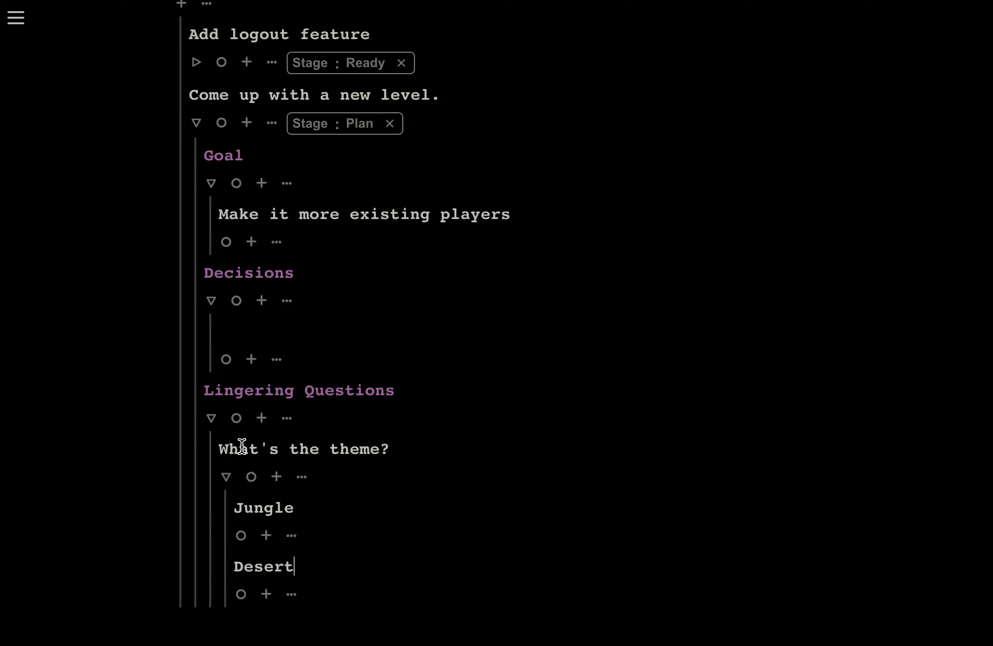
{"action": "scroll", "coordinate": [218, 285], "scroll_direction": "up", "scroll_amount": 1}
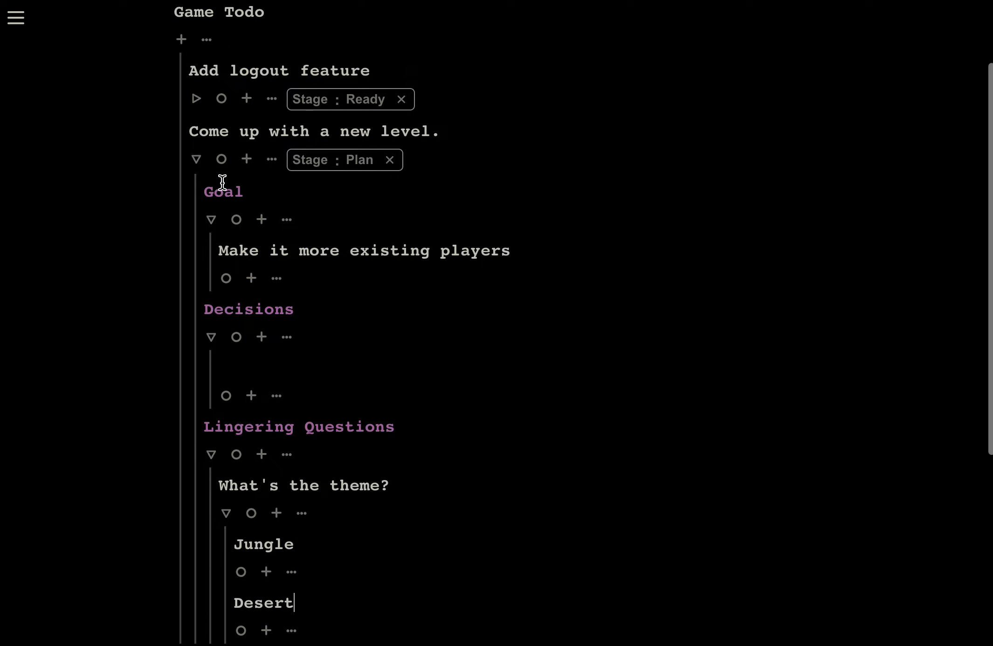
{"action": "left_click", "coordinate": [222, 160]}
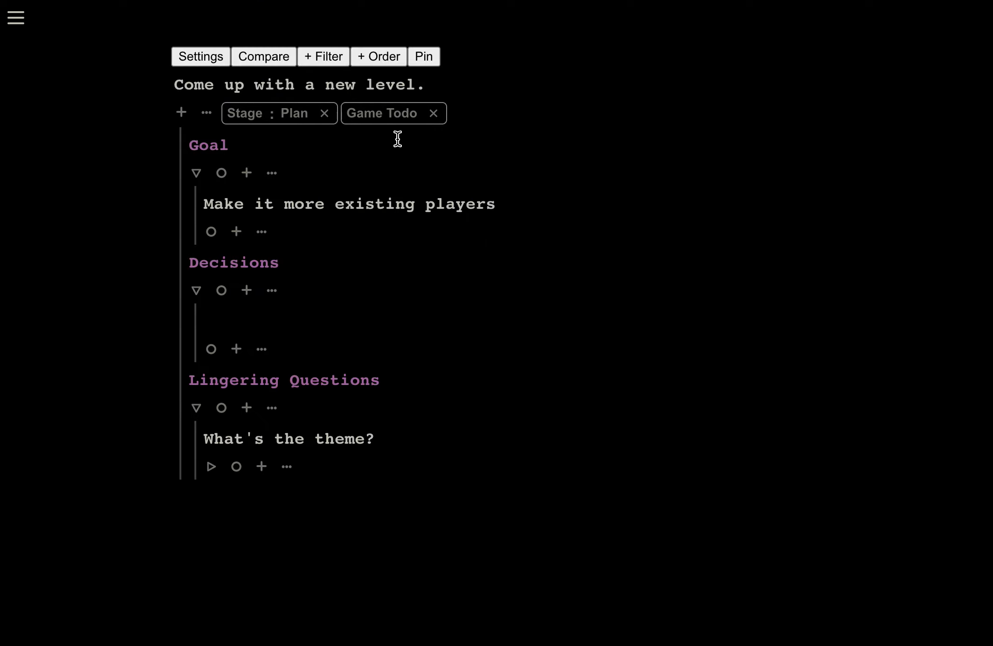
Step: Create a new standalone note titled "Add a boss level with an evil toaster"
{"action": "left_click", "coordinate": [16, 16]}
{"action": "left_click", "coordinate": [204, 75]}
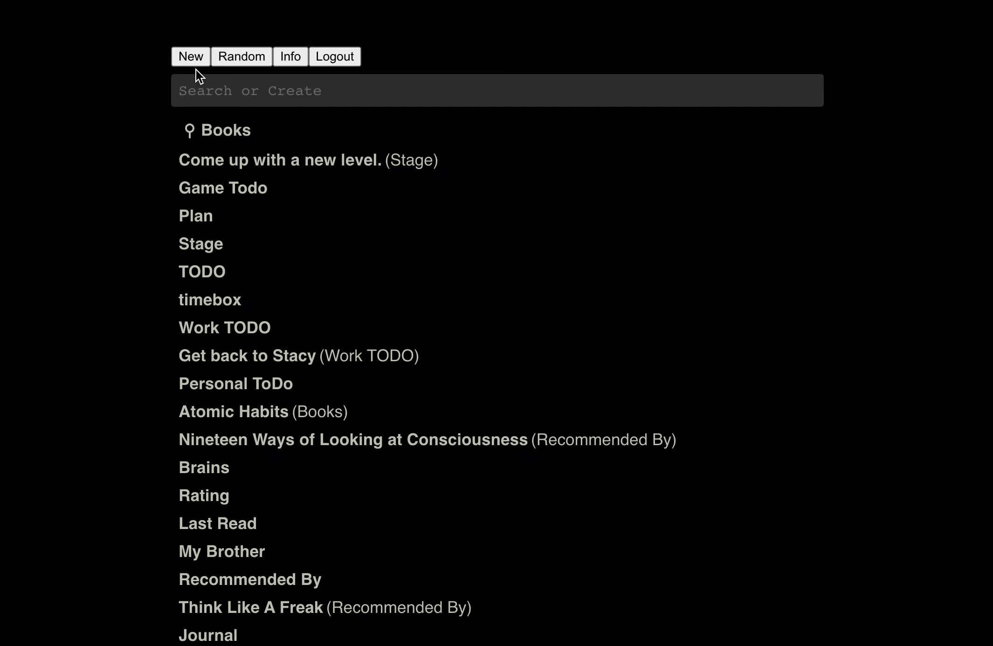
{"action": "left_click", "coordinate": [195, 66]}
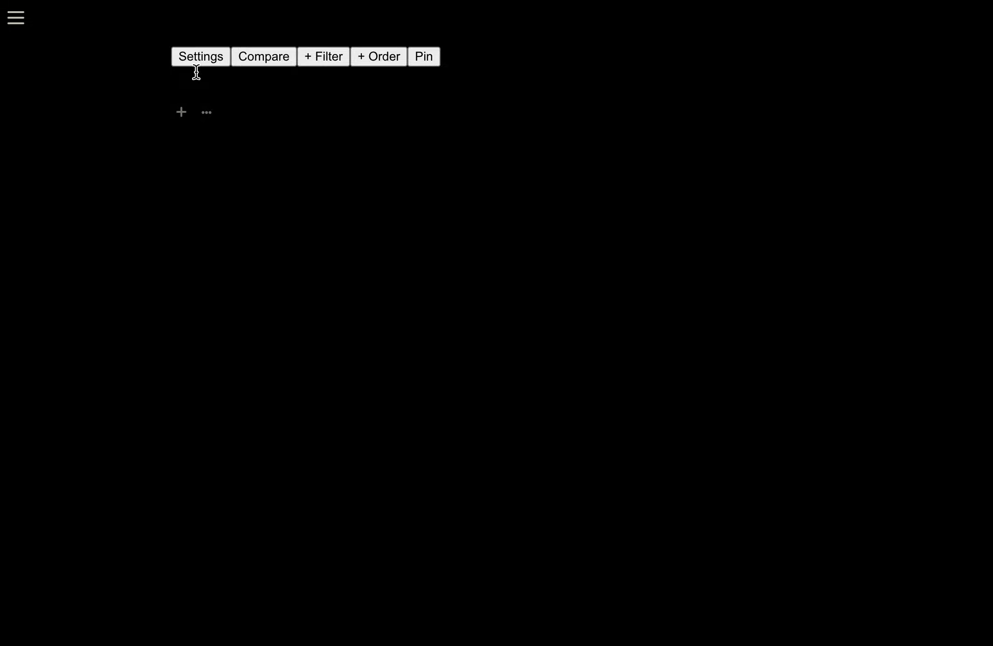
{"action": "type", "text": "Add a"}
{"action": "type", "text": " box"}
{"action": "type", "text": "s level with a"}
{"action": "type", "text": "n "}
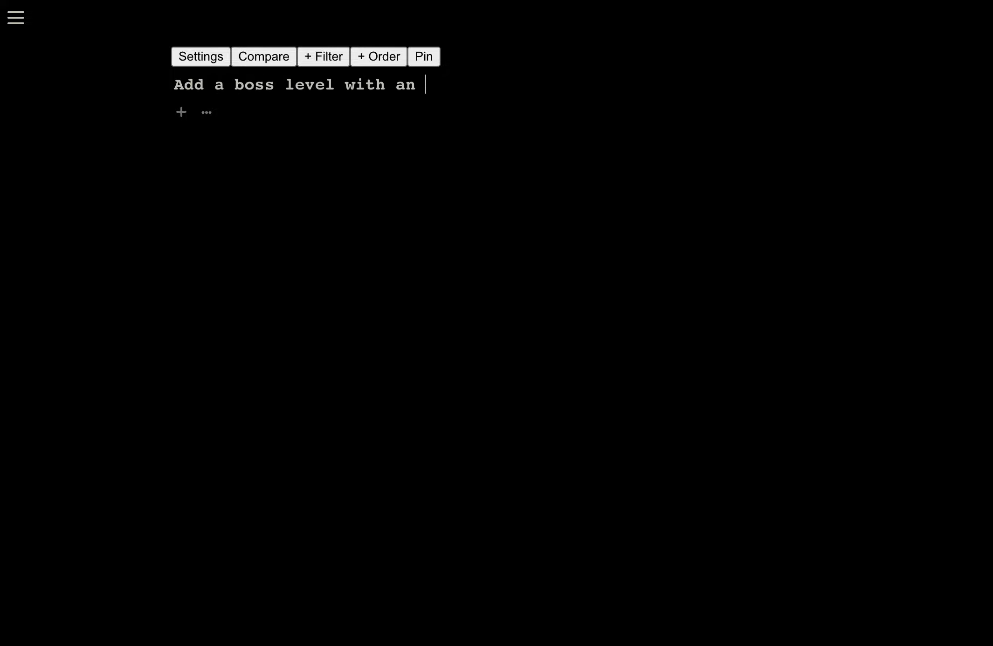
{"action": "type", "text": "evil toaster"}
Step: Tag the boss level note with Game Todo and set its Stage to Plan
{"action": "key", "text": "Tab"}
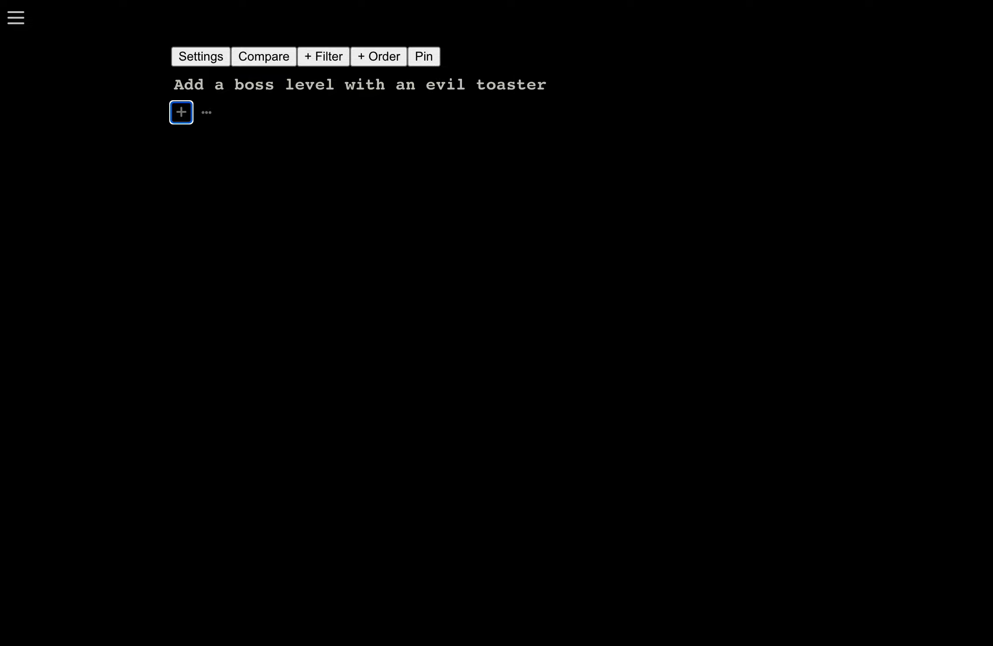
{"action": "key", "text": "Return"}
{"action": "type", "text": "Game"}
{"action": "key", "text": "Down"}
{"action": "key", "text": "Down"}
{"action": "key", "text": "Return"}
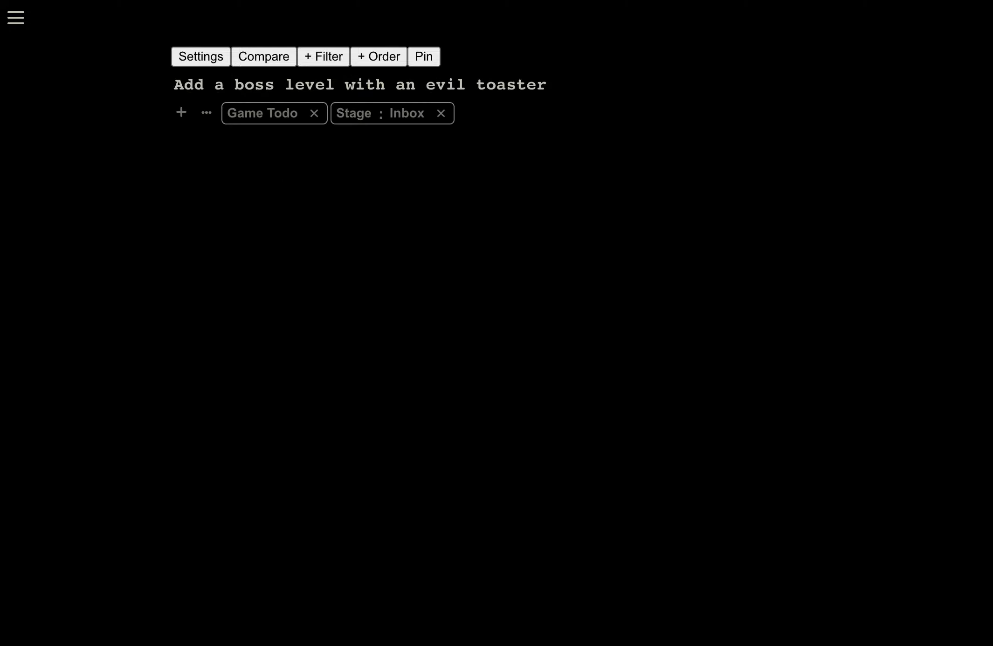
{"action": "left_click", "coordinate": [419, 116]}
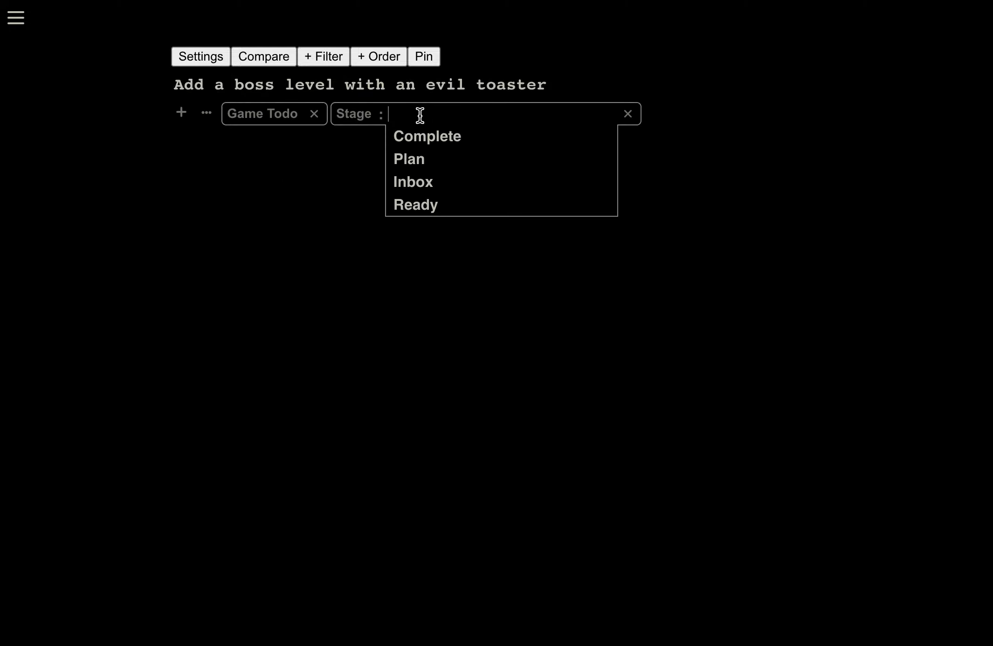
{"action": "left_click", "coordinate": [434, 154]}
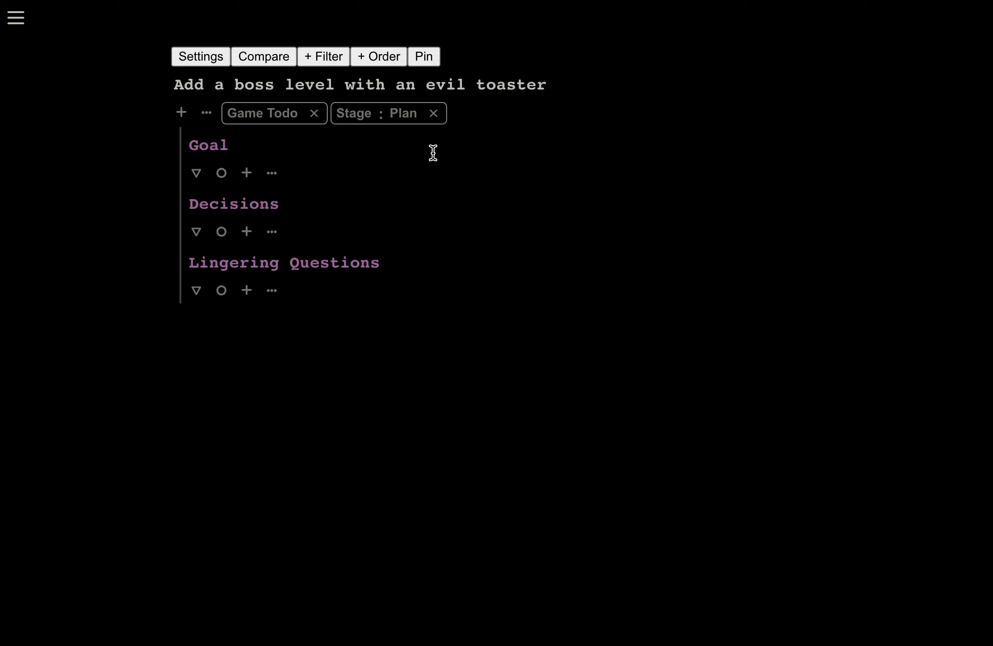
Step: Add a note "make people really scared" under the boss level note's Goal
{"action": "left_click", "coordinate": [251, 144]}
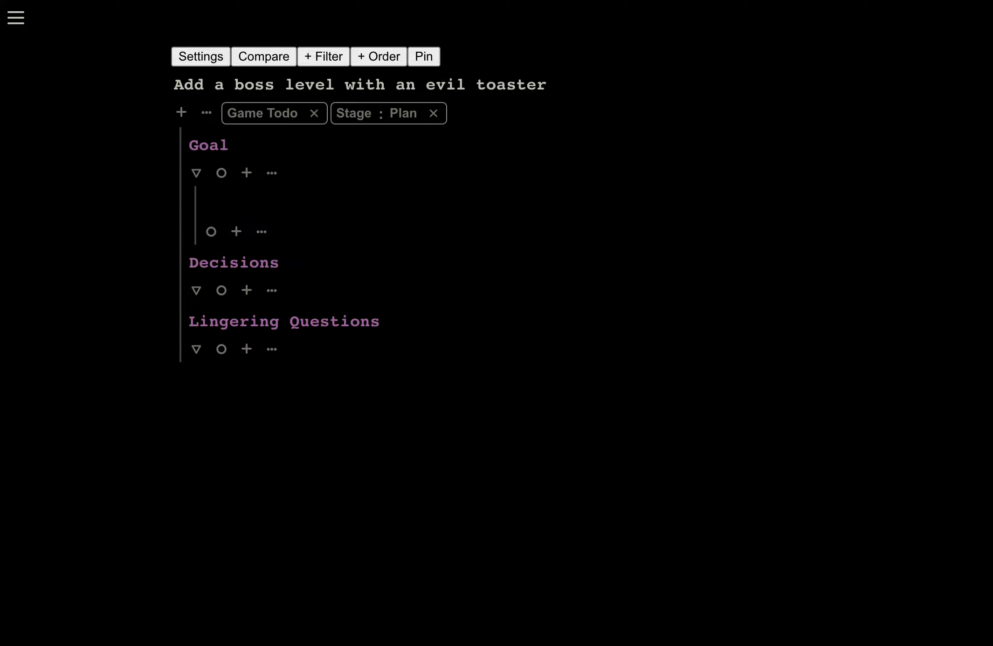
{"action": "type", "text": "make people rea"}
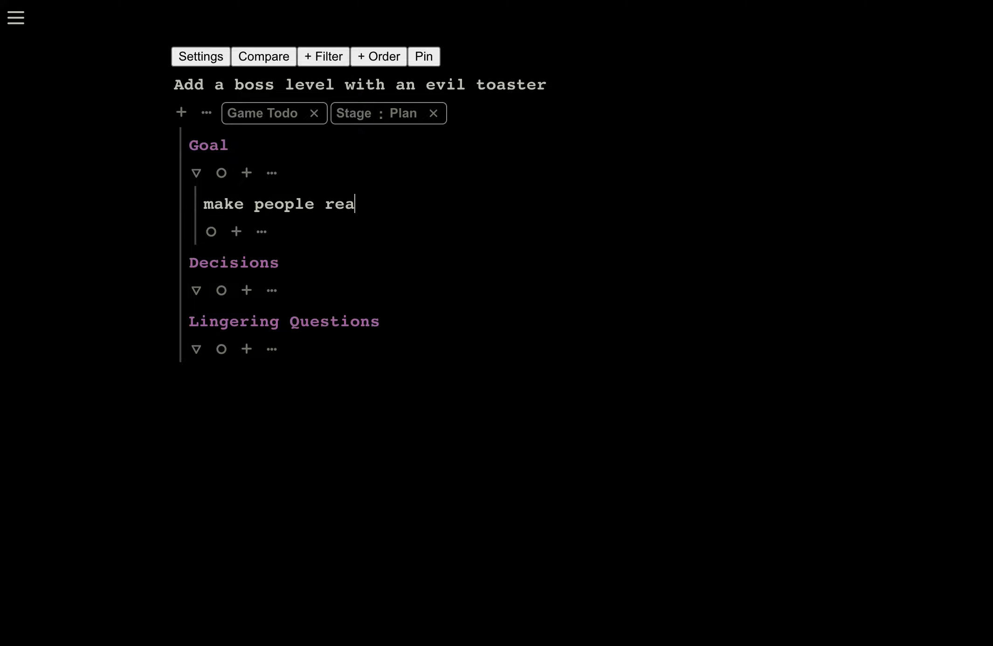
{"action": "type", "text": "lly scared"}
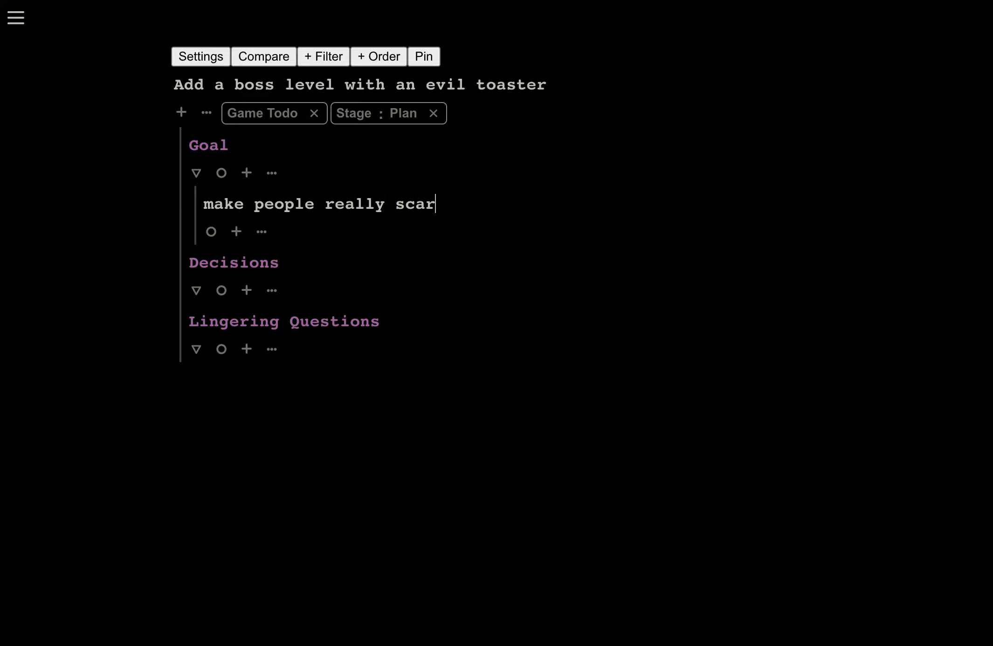